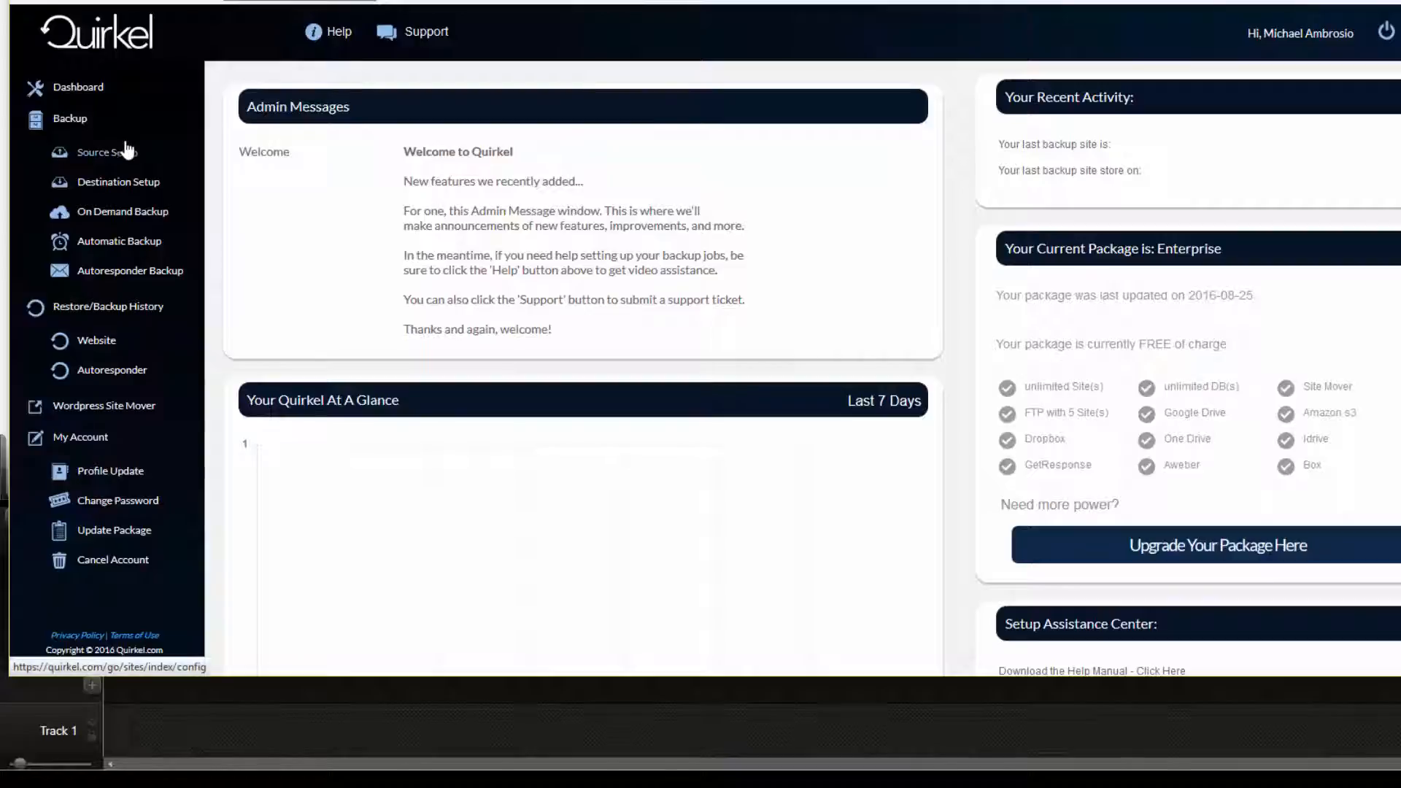
# Open the database configuration of the Coffee Lovers source site and take the FTP details from Coffeeloversdaily.com
pyautogui.click(128, 150)
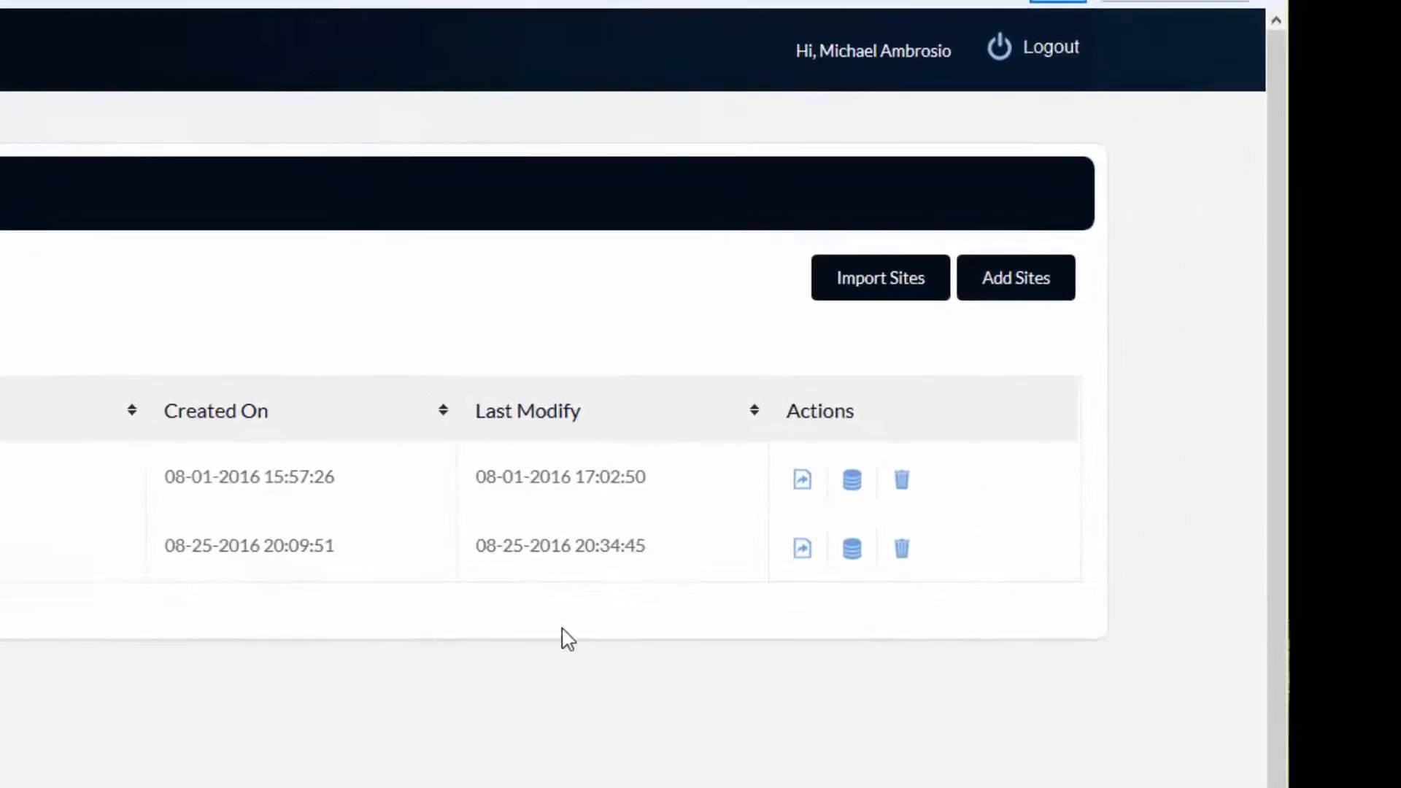
pyautogui.click(852, 555)
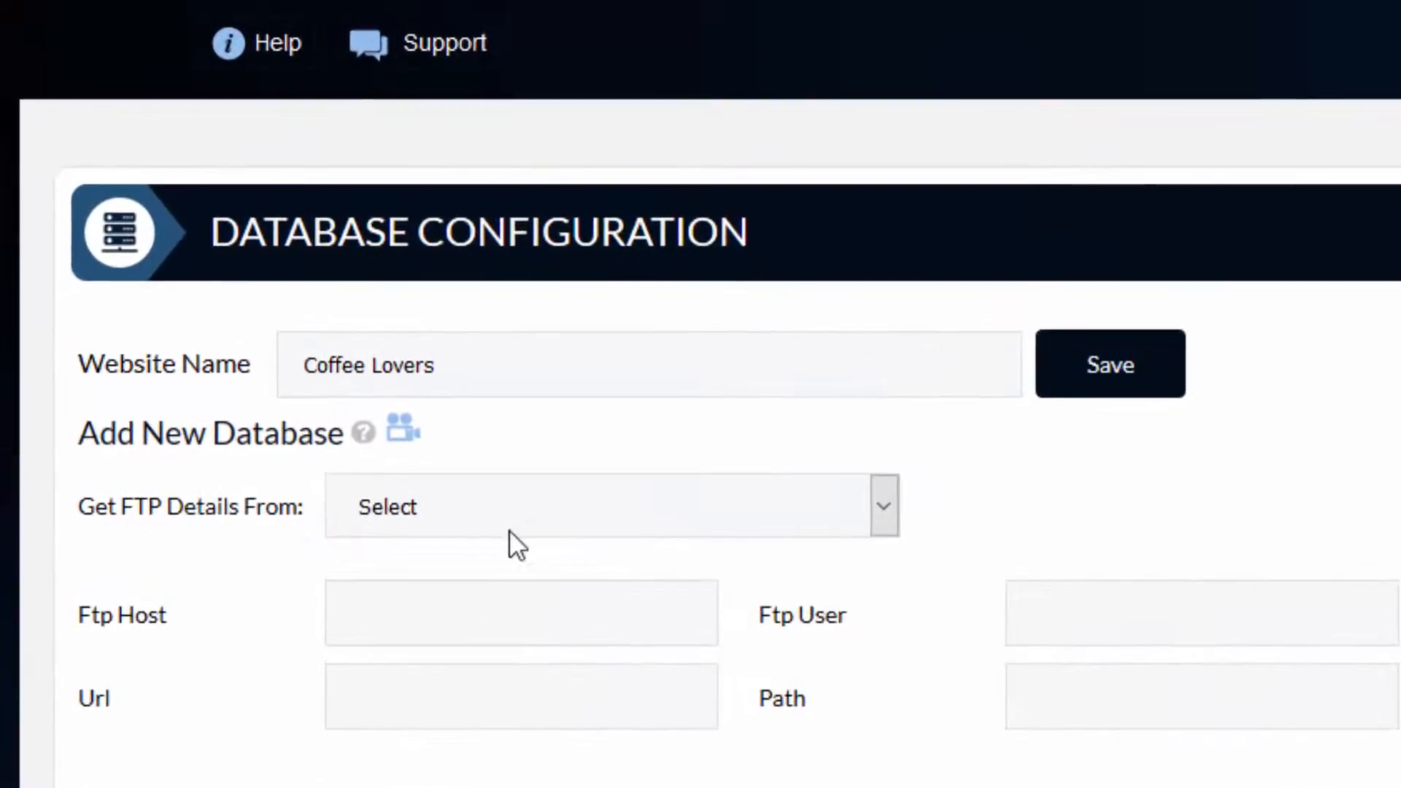
pyautogui.click(883, 519)
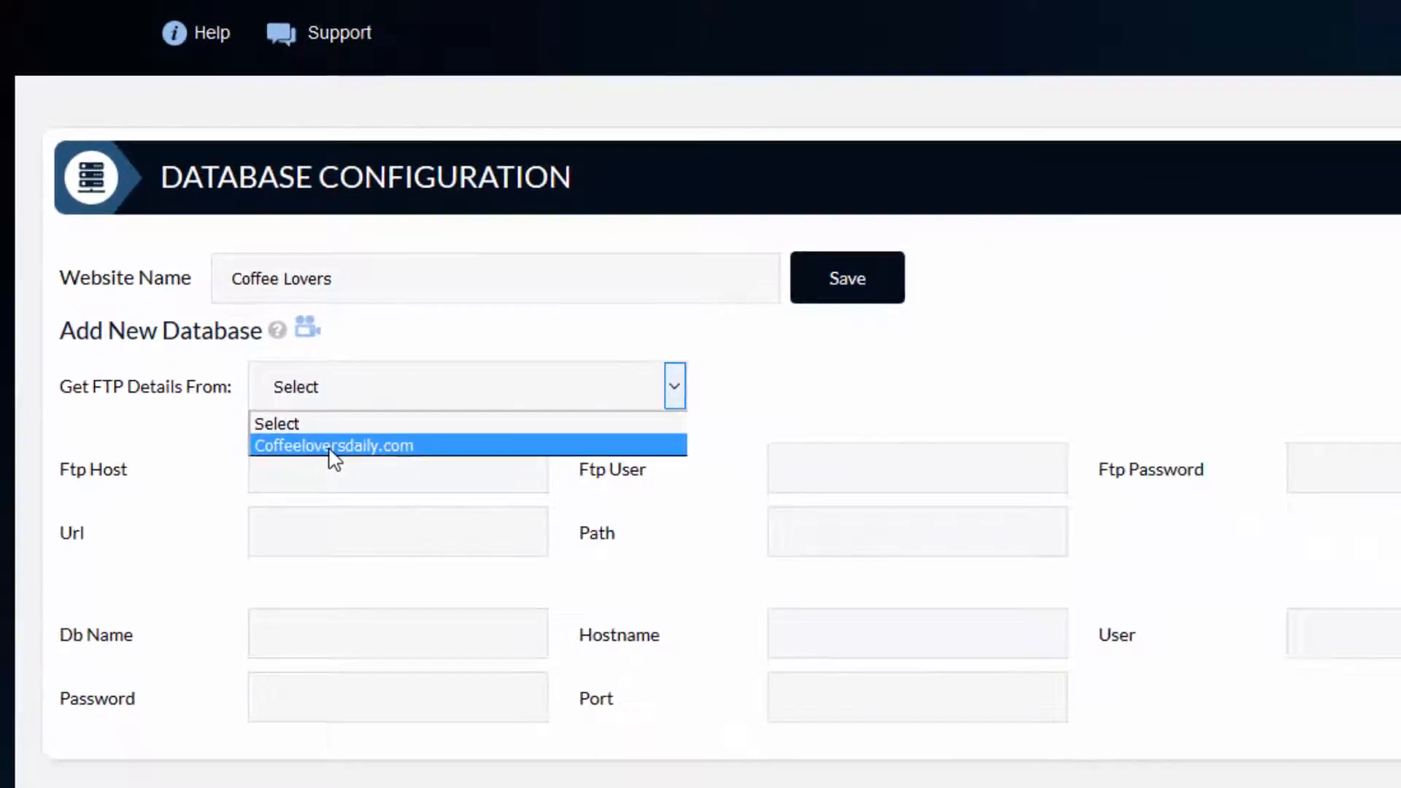
pyautogui.click(330, 447)
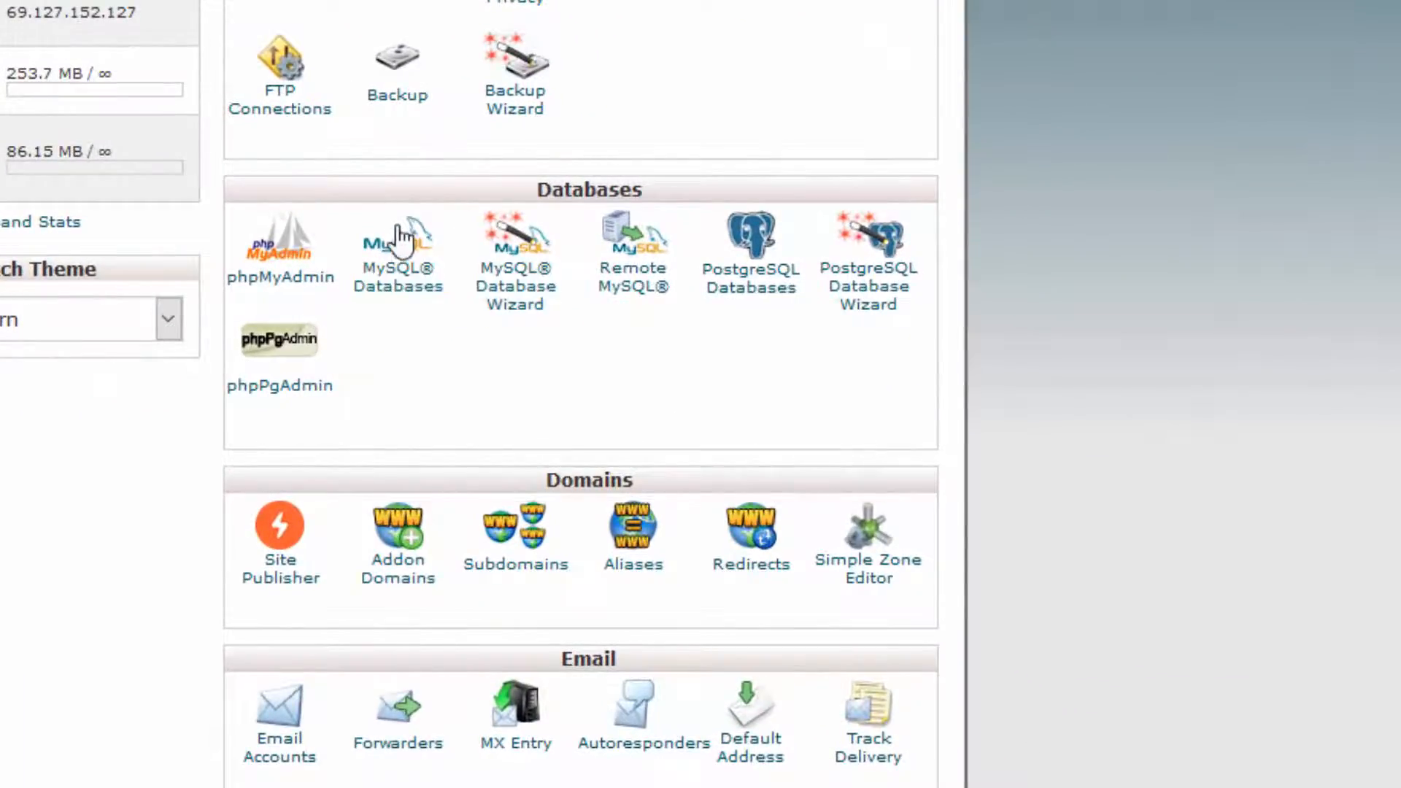
# Switch to cPanel, open MySQL Databases and go past the current databases to the form for adding a user
pyautogui.click(396, 310)
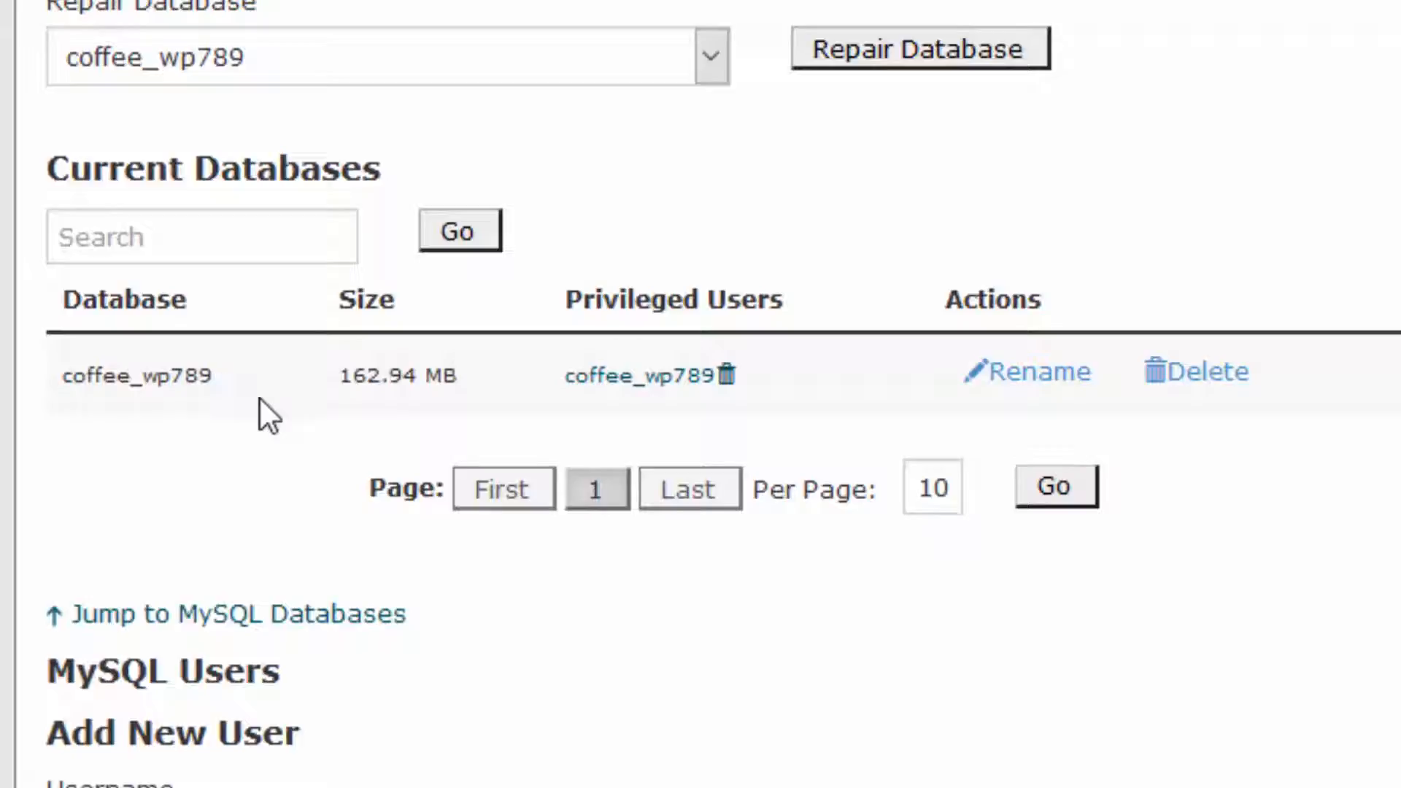
pyautogui.scroll(10, 260, 398)
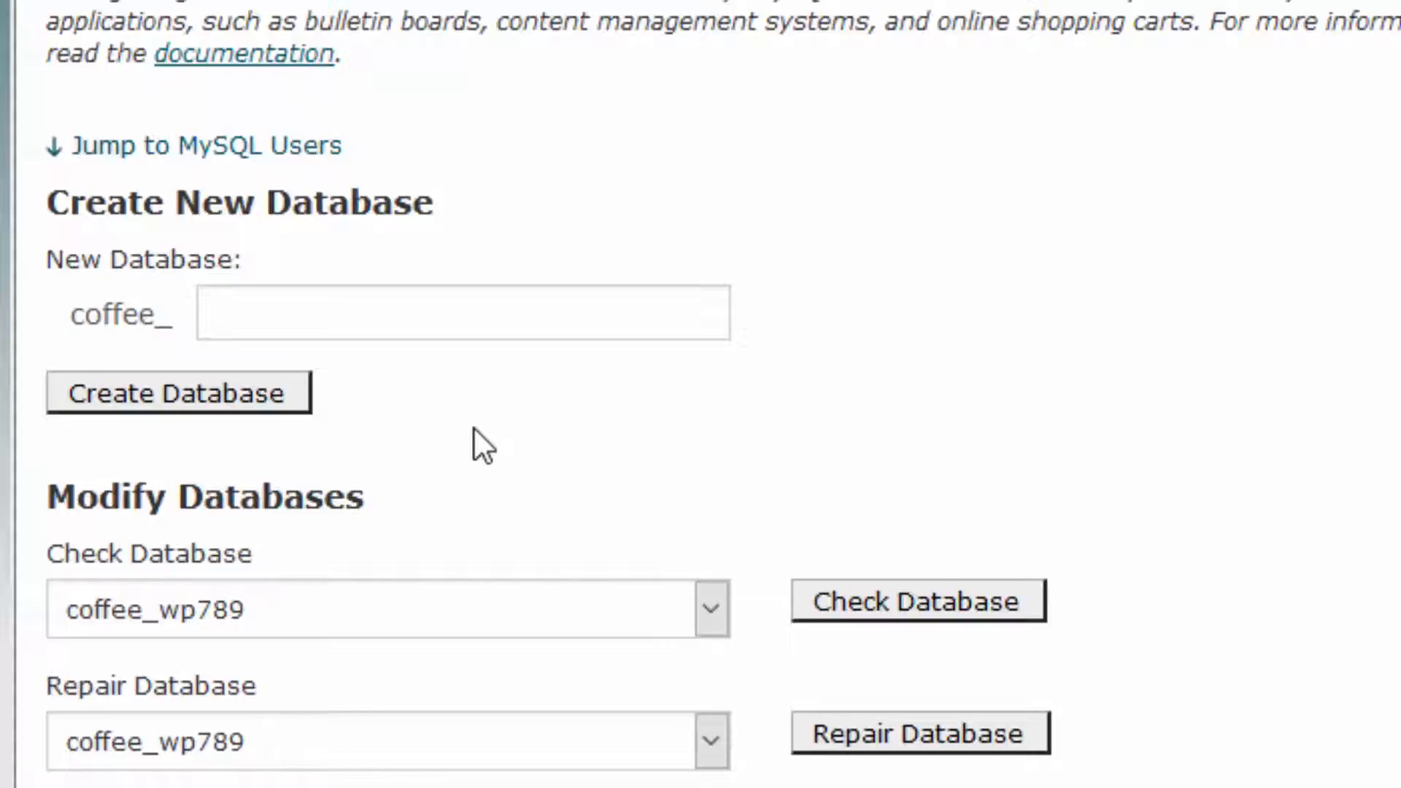
pyautogui.scroll(-6, 474, 429)
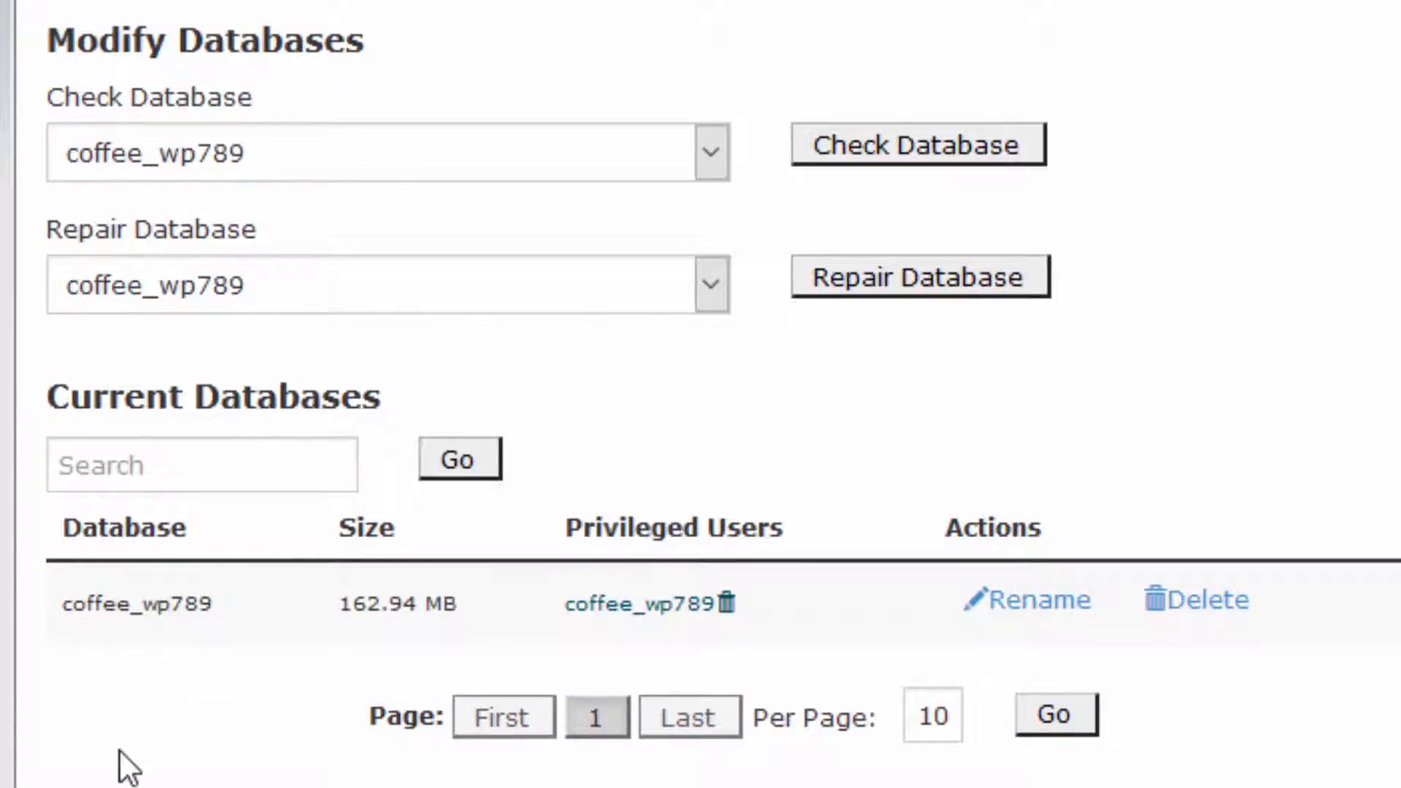
pyautogui.scroll(-8, 230, 575)
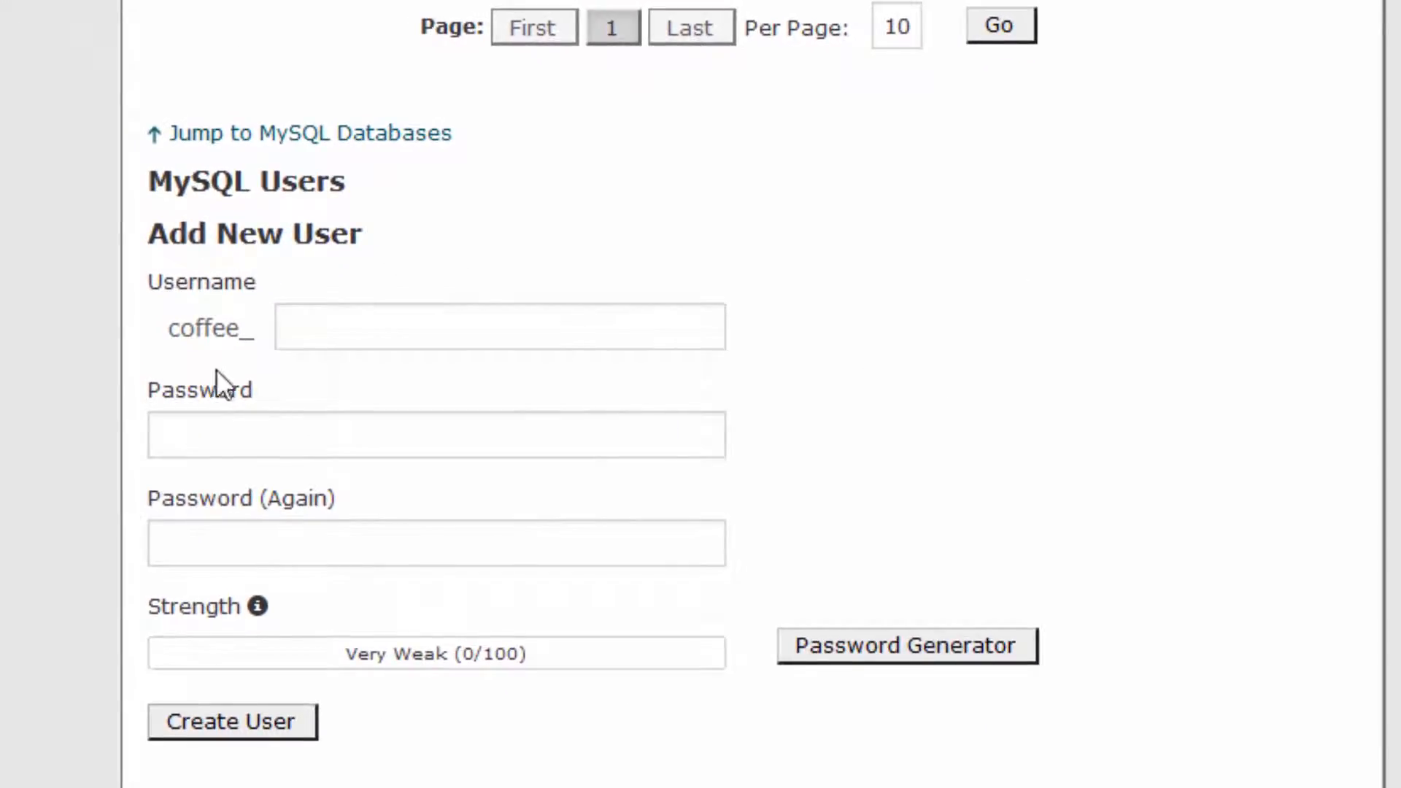
# Create a MySQL user coffee_quirkel, enter and repeat its password, and return to the MySQL Databases page
pyautogui.click(333, 333)
pyautogui.write('quirkel')
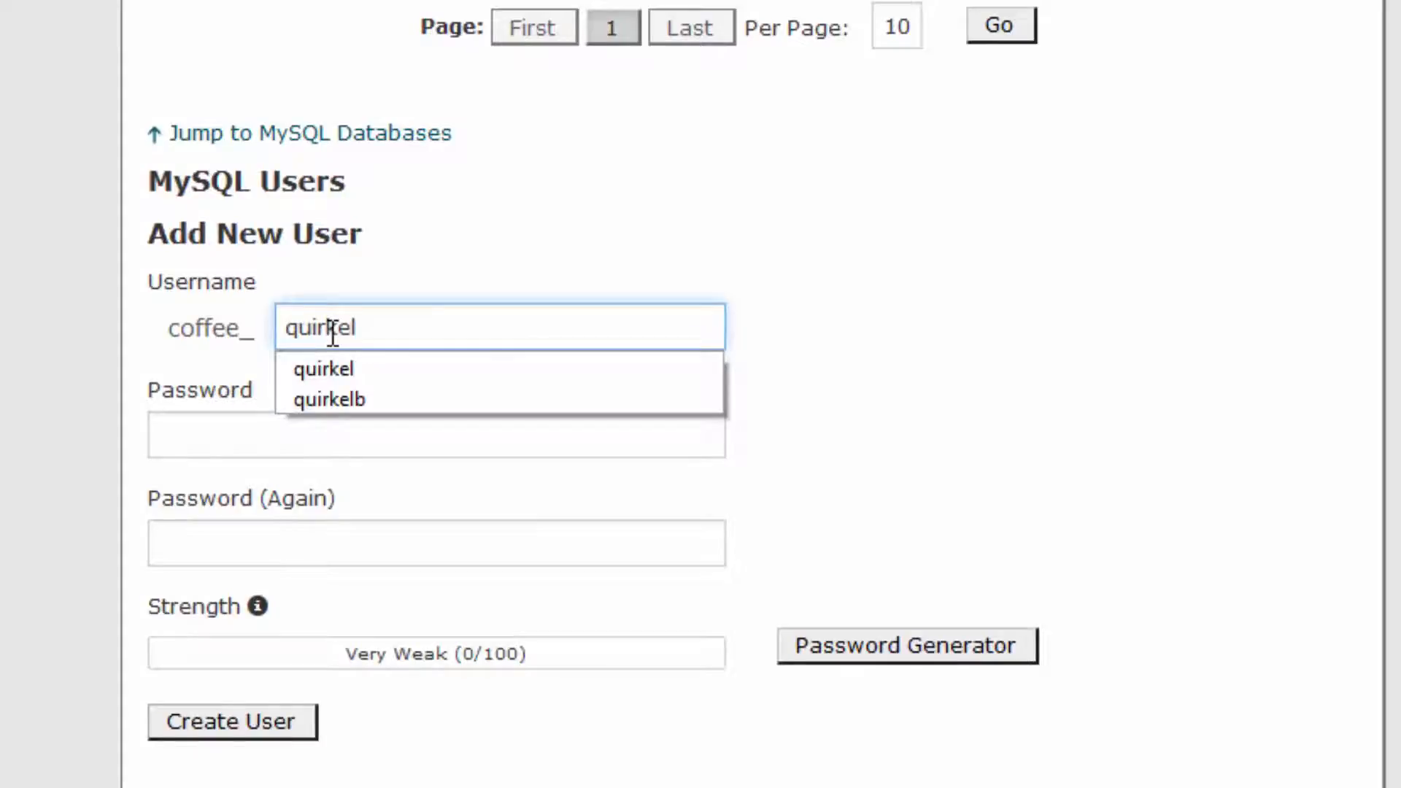
pyautogui.click(321, 368)
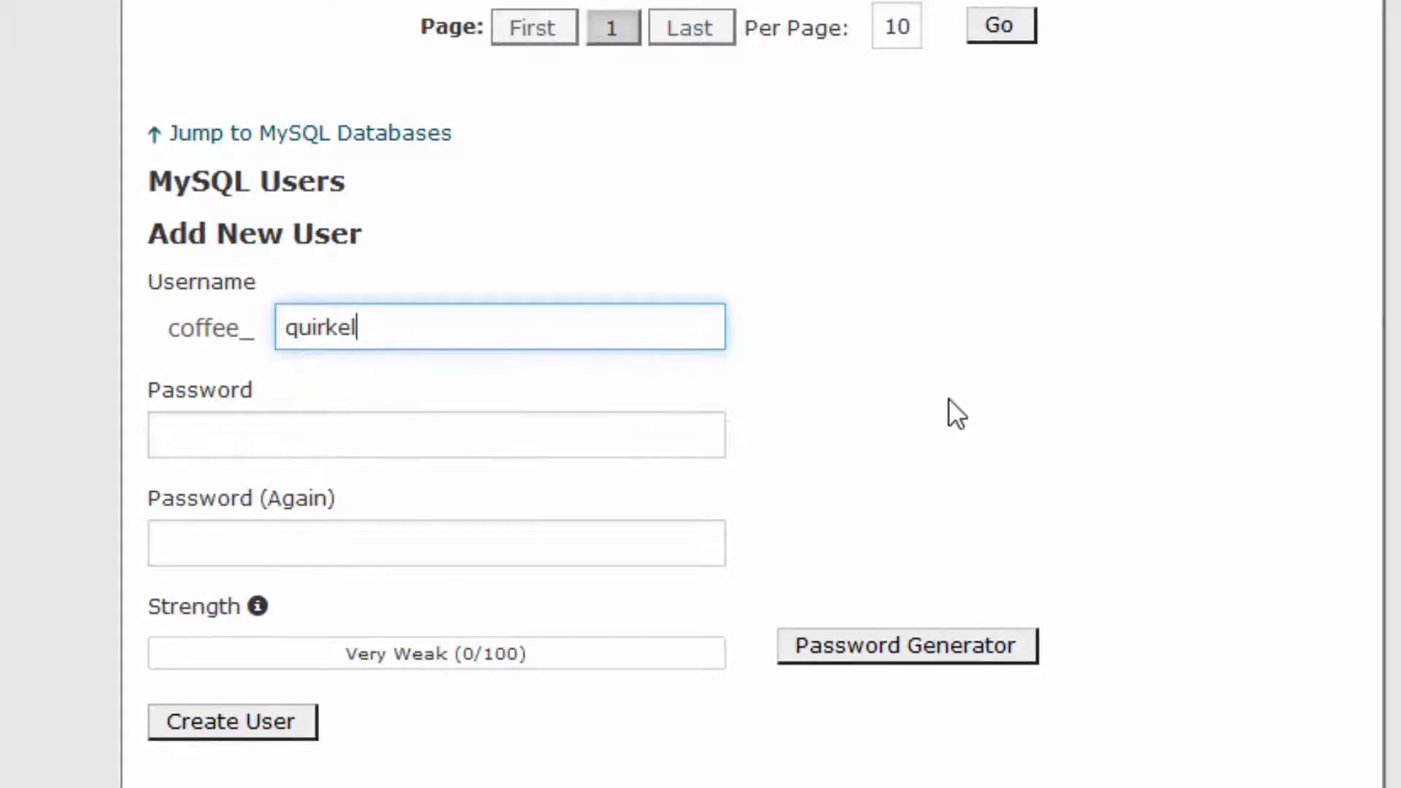
pyautogui.click(554, 431)
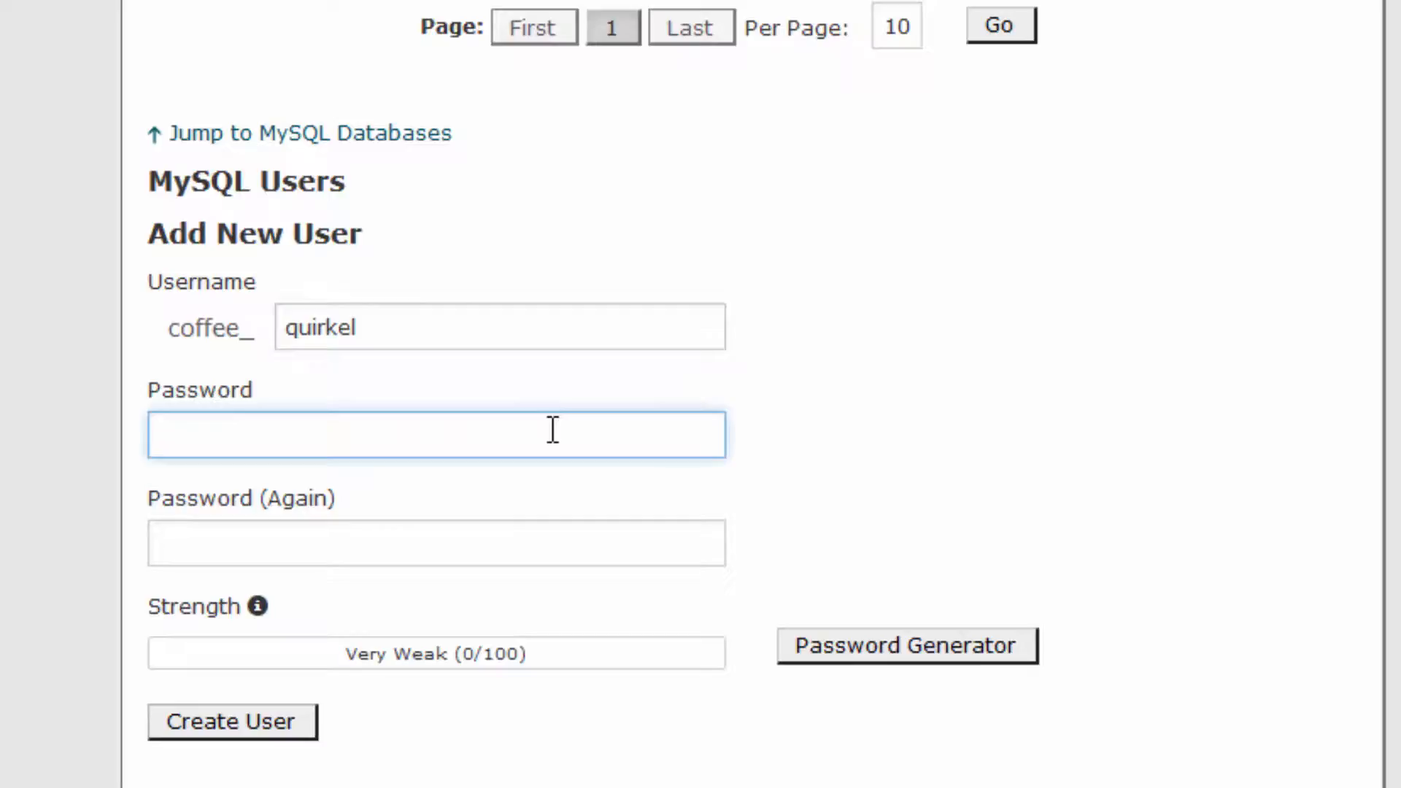
pyautogui.write('•••••••••••')
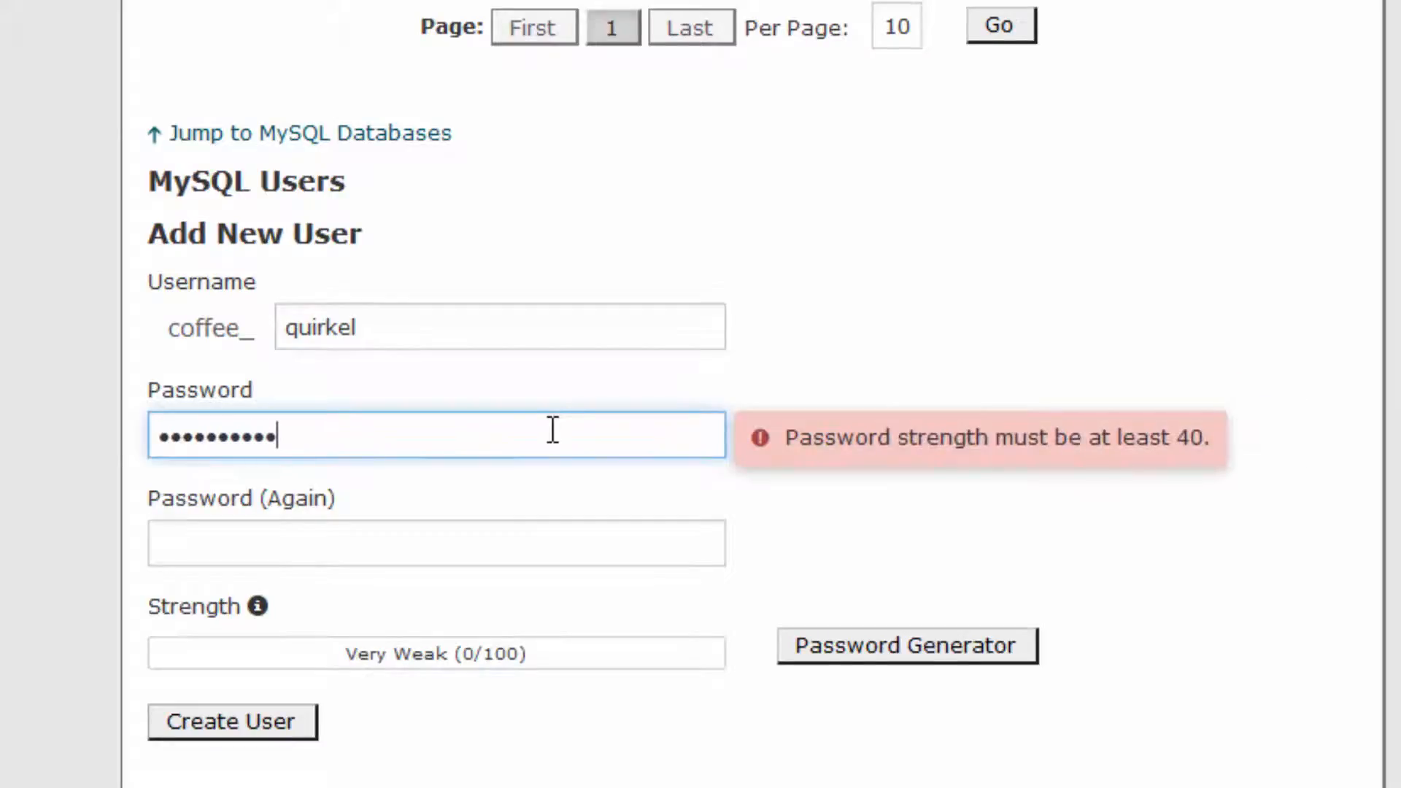
pyautogui.press('Tab')
pyautogui.hotkey('ctrl', 'v')
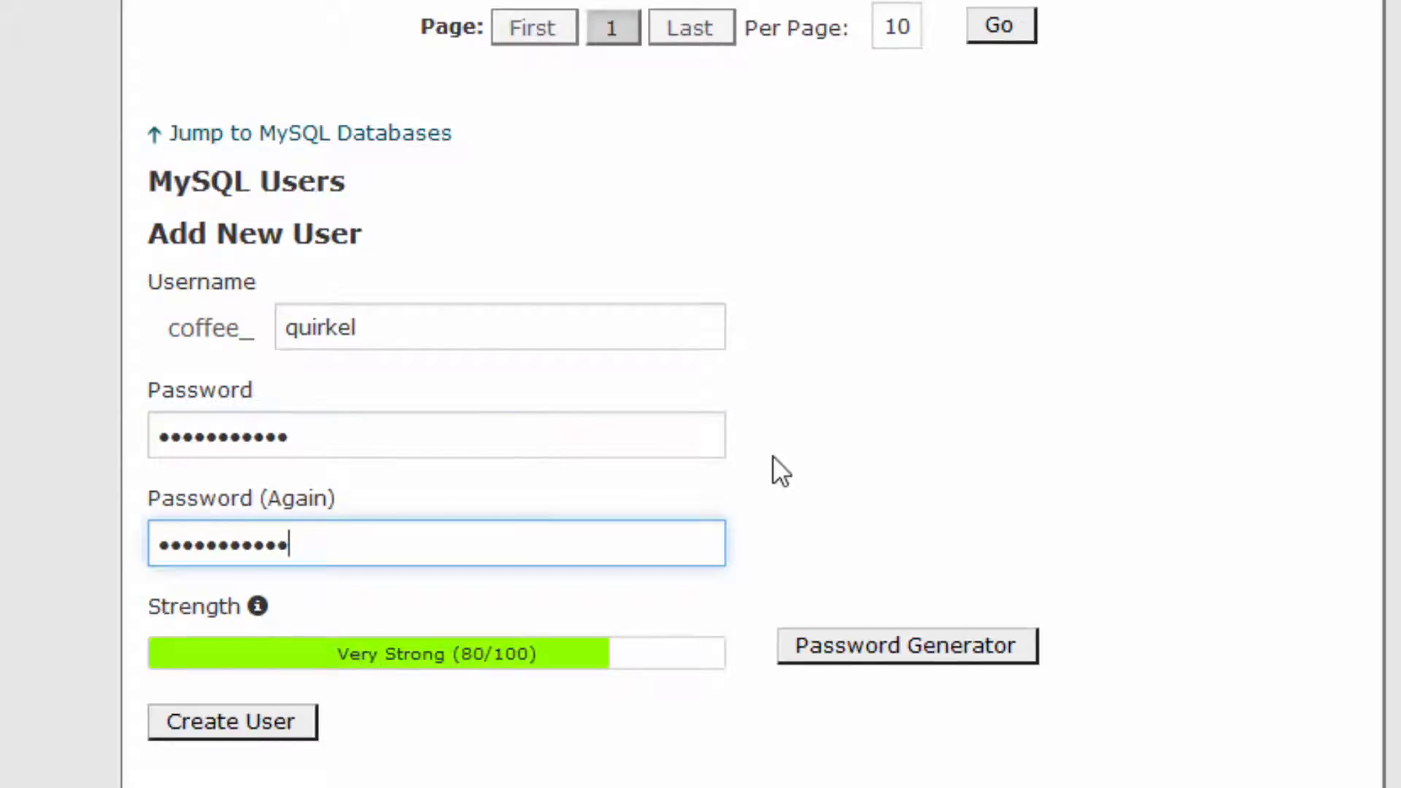
pyautogui.scroll(-3, 896, 458)
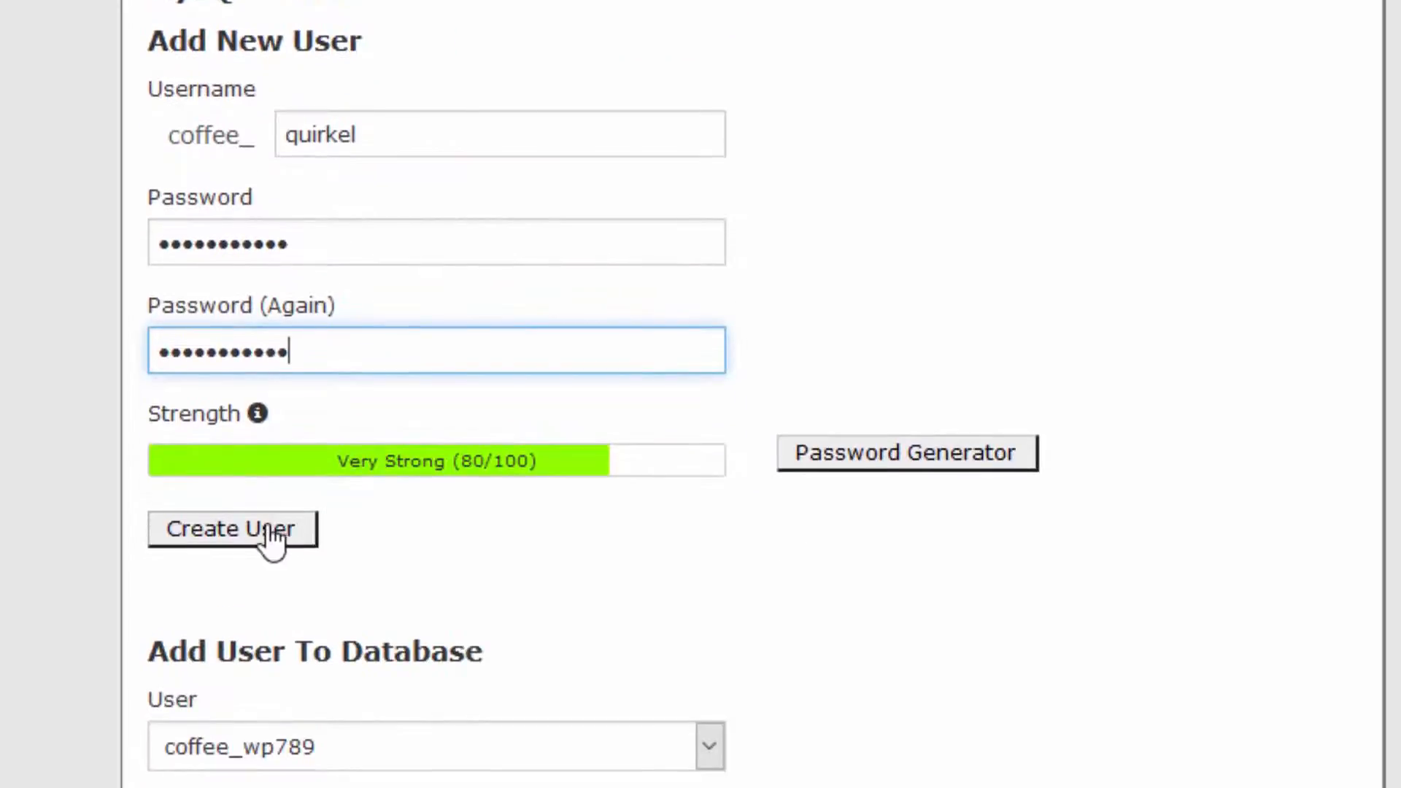
pyautogui.click(271, 540)
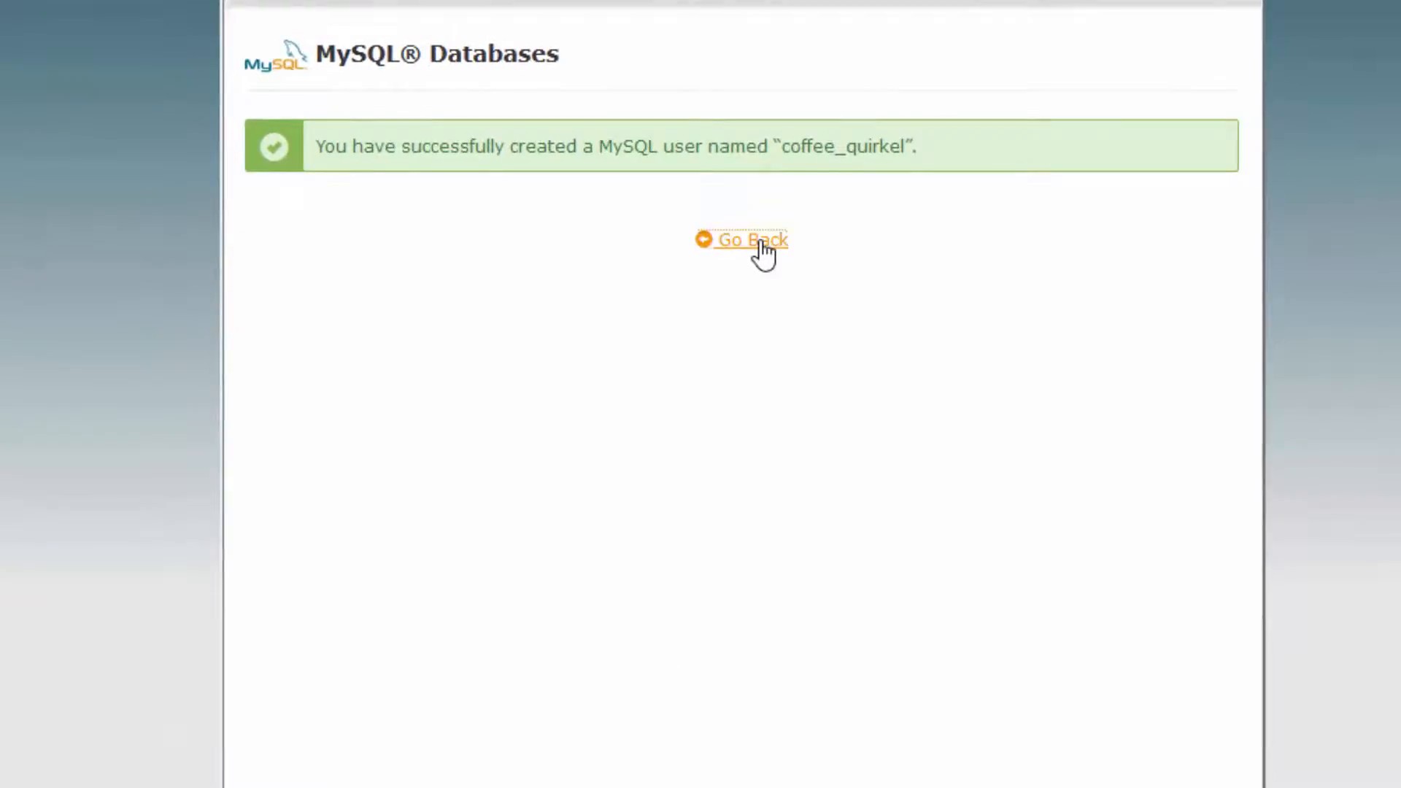
pyautogui.click(763, 252)
# Add the user coffee_quirkel to the database coffee_wp789
pyautogui.scroll(-5, 774, 372)
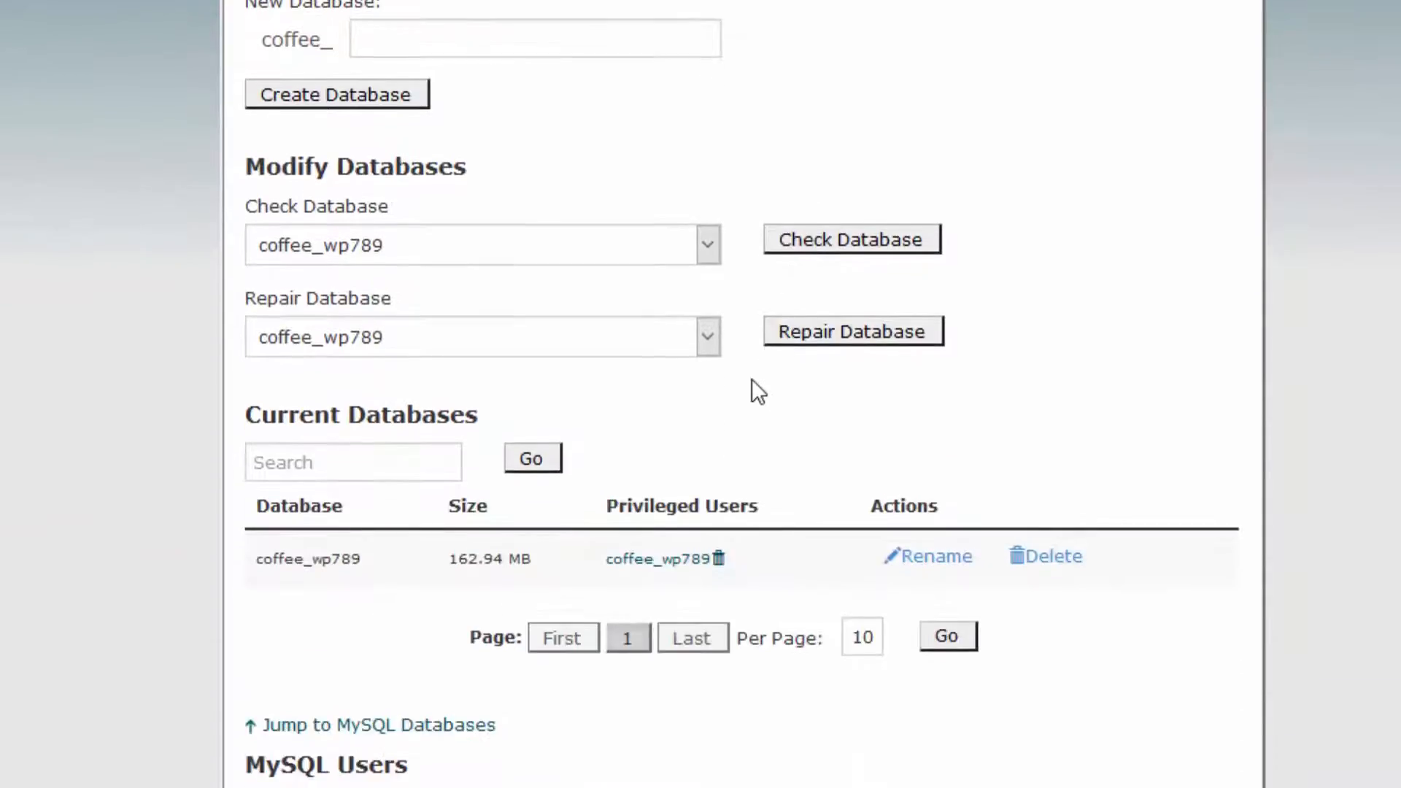
pyautogui.scroll(-15, 752, 380)
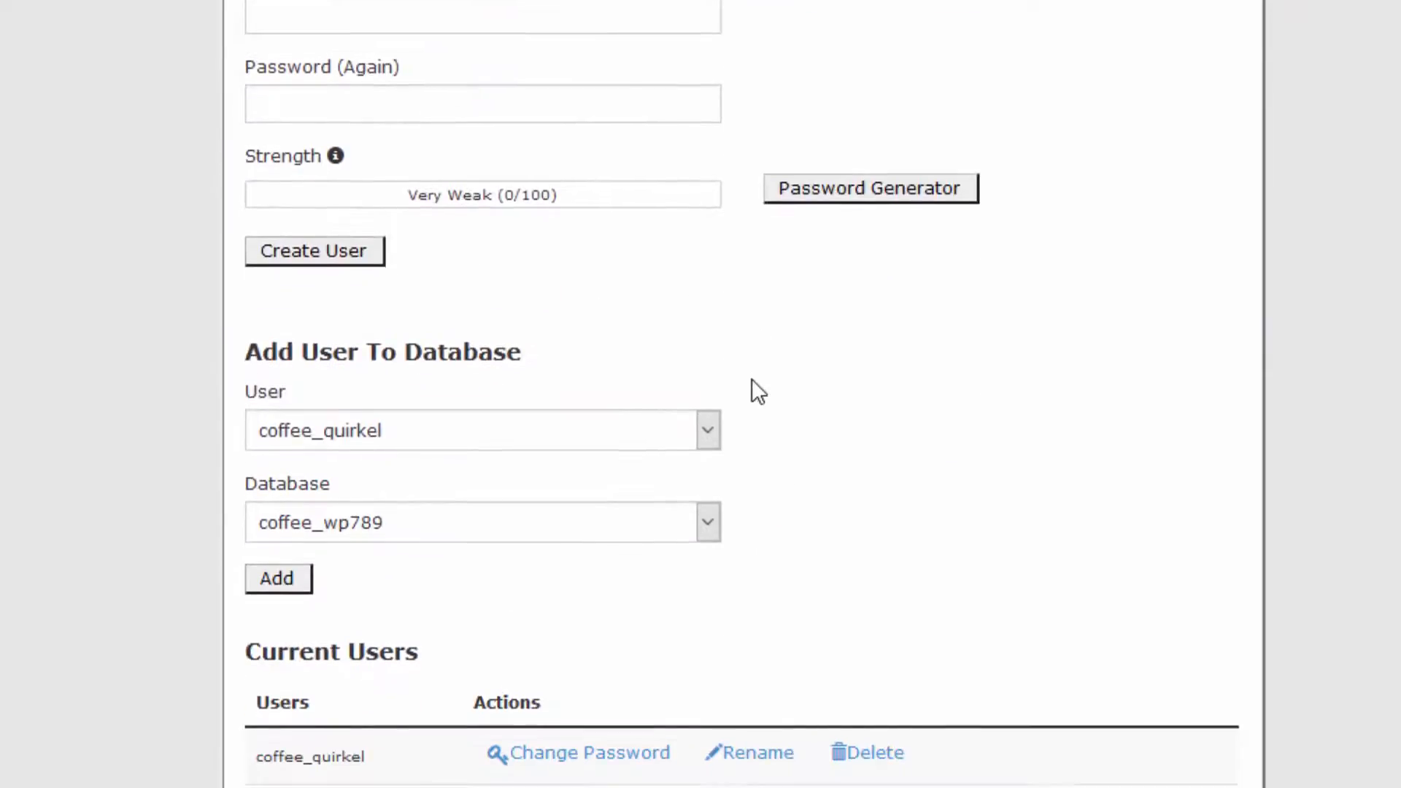
pyautogui.scroll(-3, 752, 380)
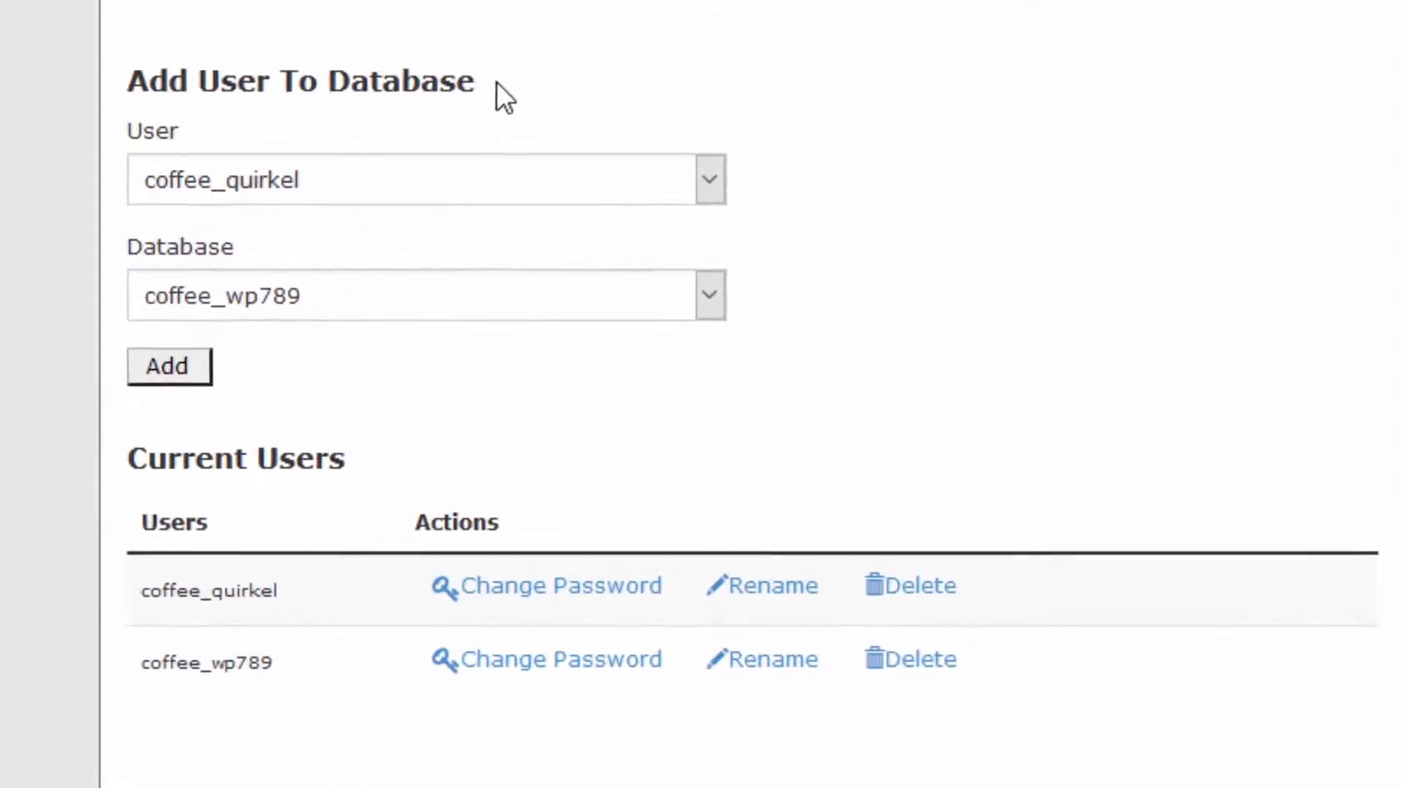
pyautogui.click(711, 138)
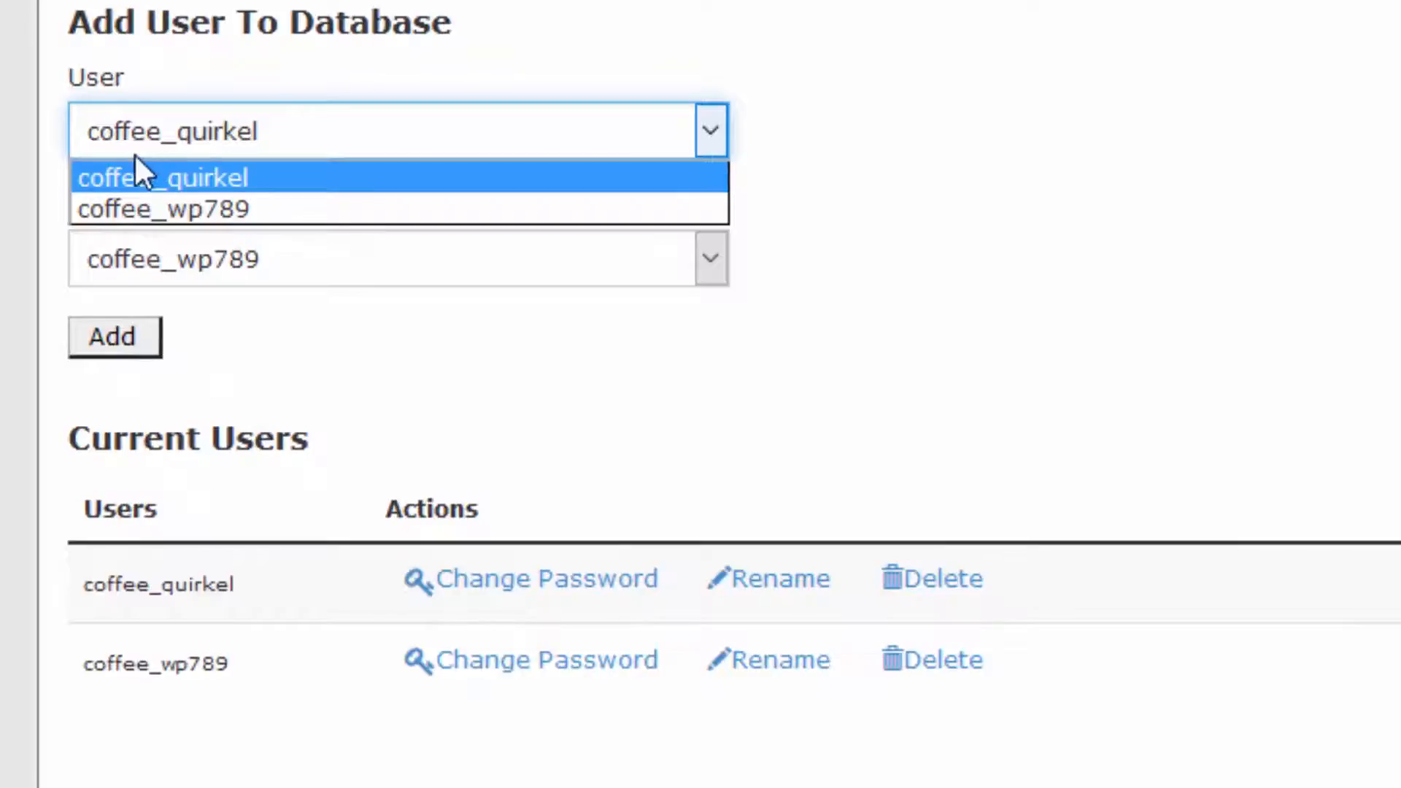
pyautogui.click(124, 187)
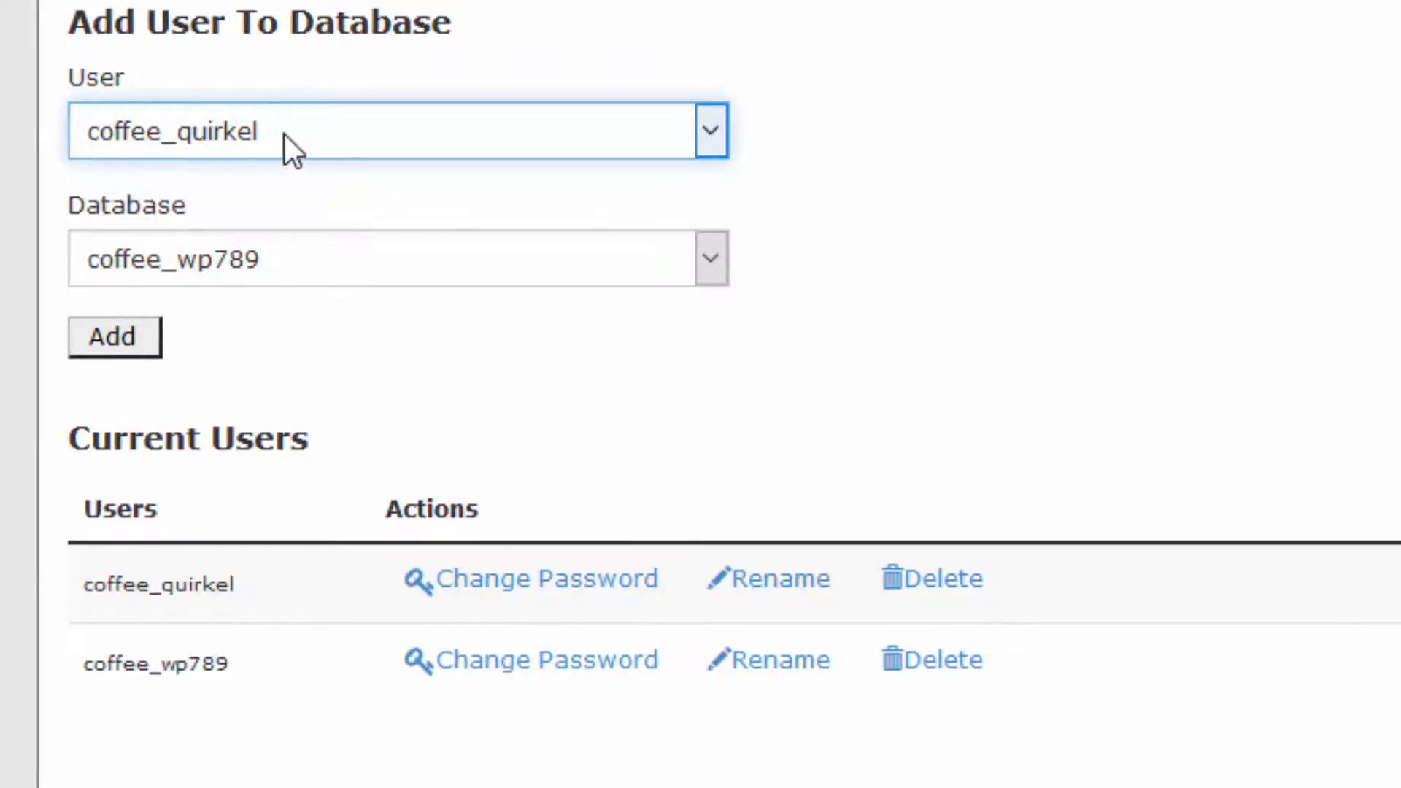
pyautogui.click(702, 255)
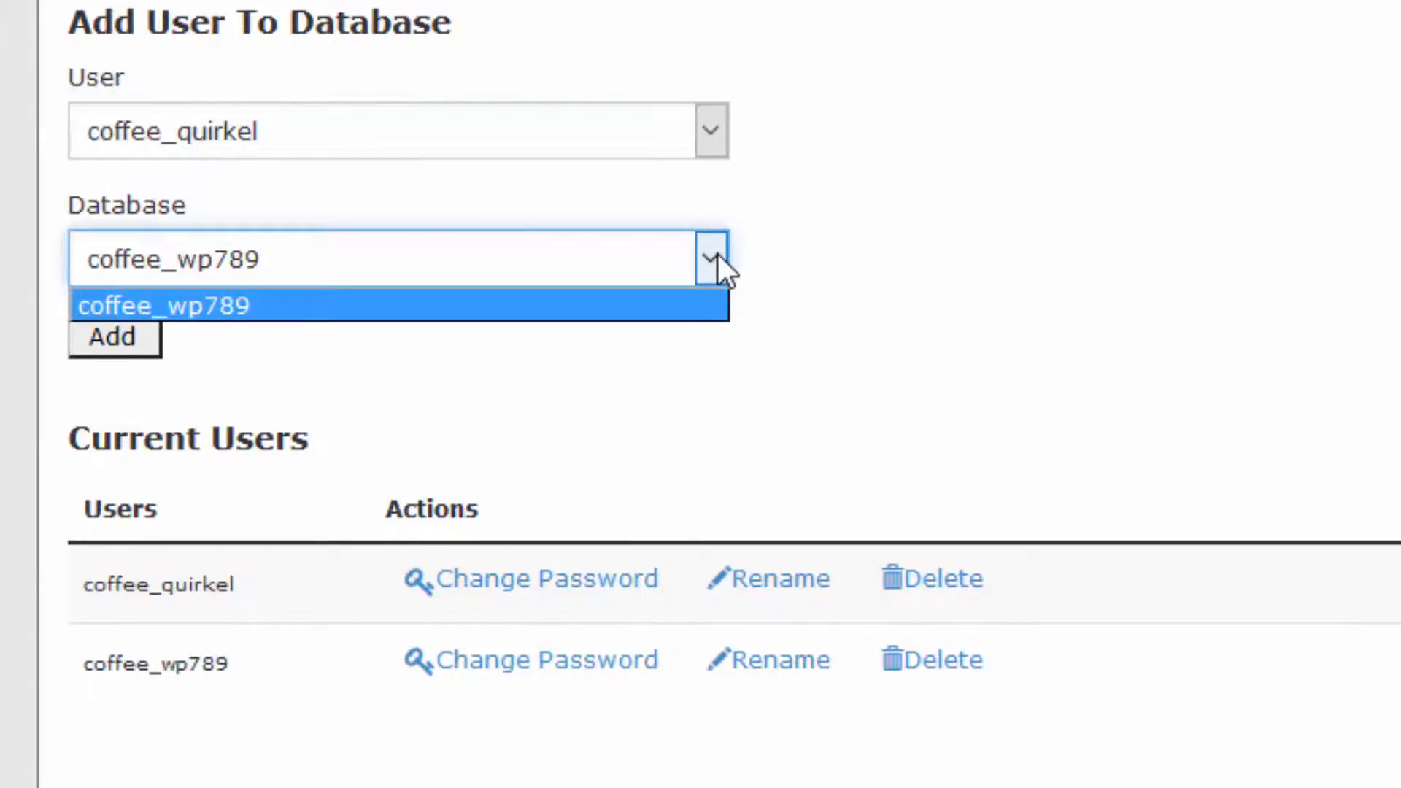
pyautogui.click(716, 254)
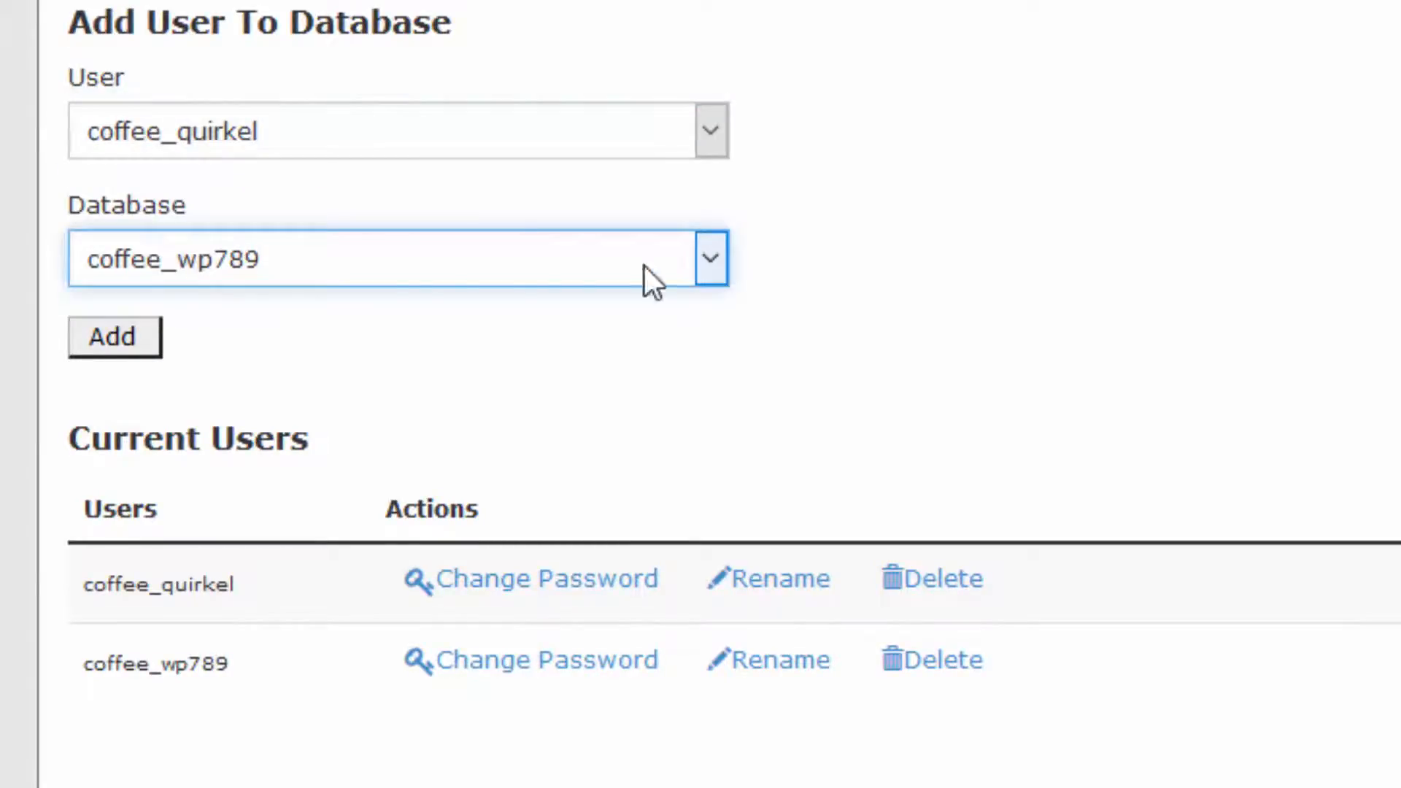
pyautogui.click(129, 349)
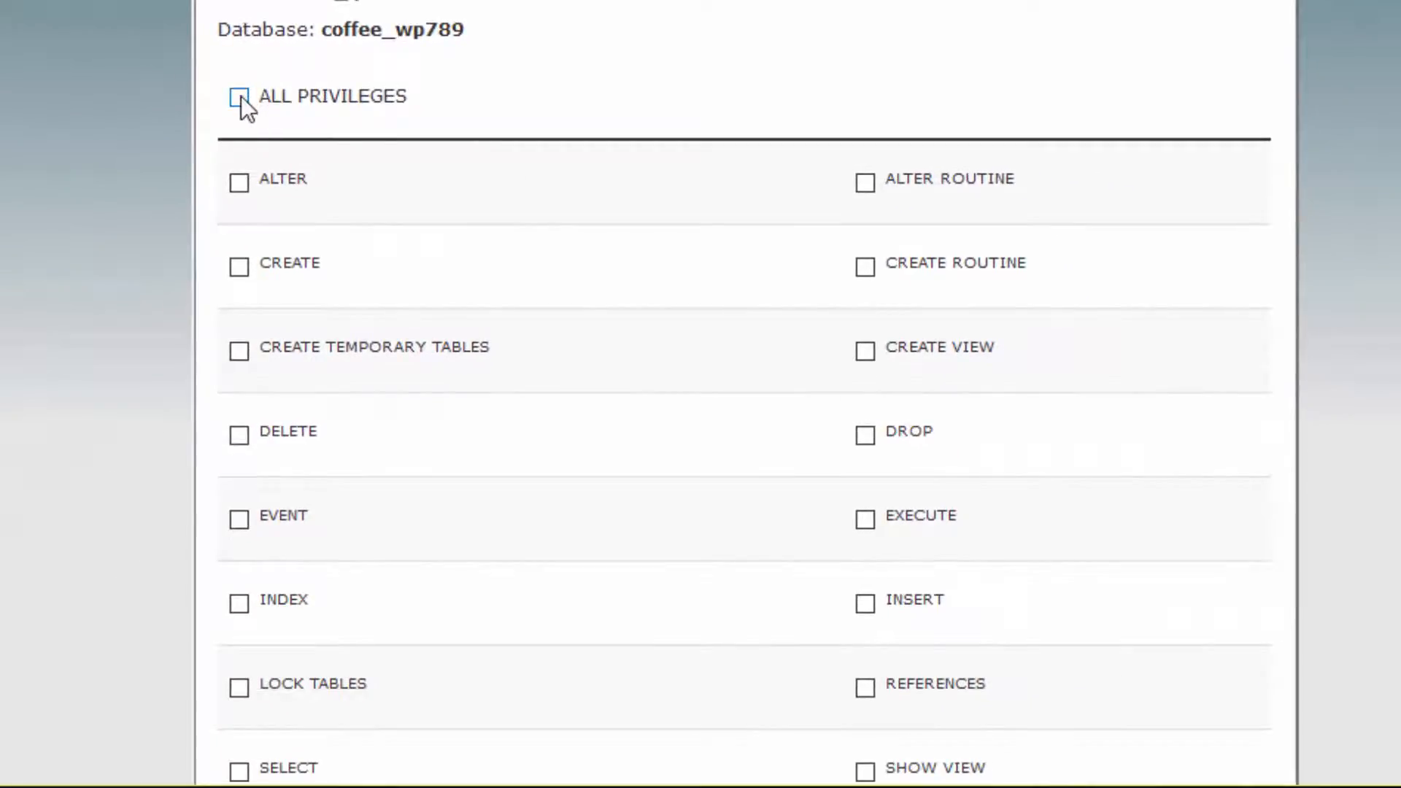
# Grant coffee_quirkel all privileges on coffee_wp789, apply the changes and return to the MySQL Databases page
pyautogui.click(240, 97)
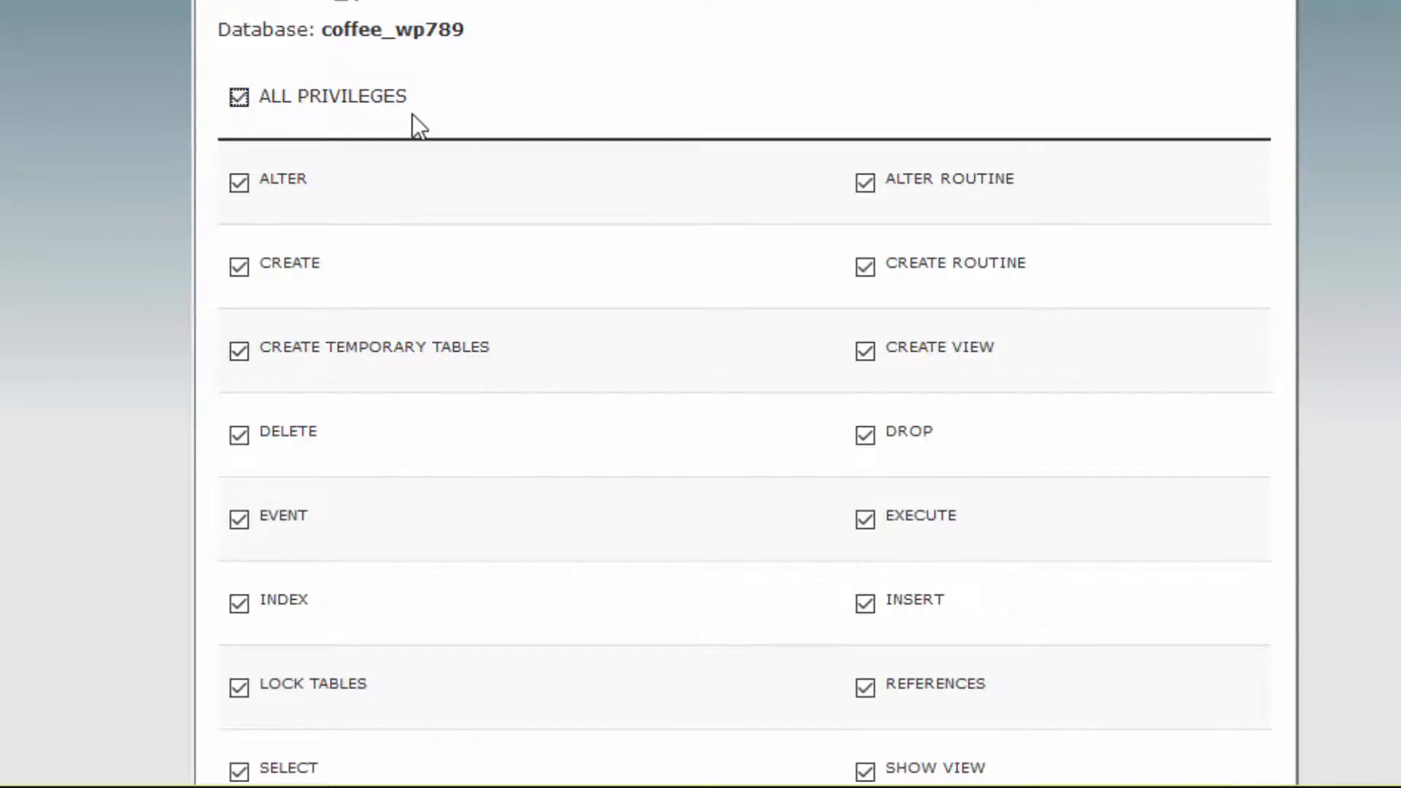
pyautogui.scroll(-1, 413, 114)
pyautogui.scroll(-5, 413, 114)
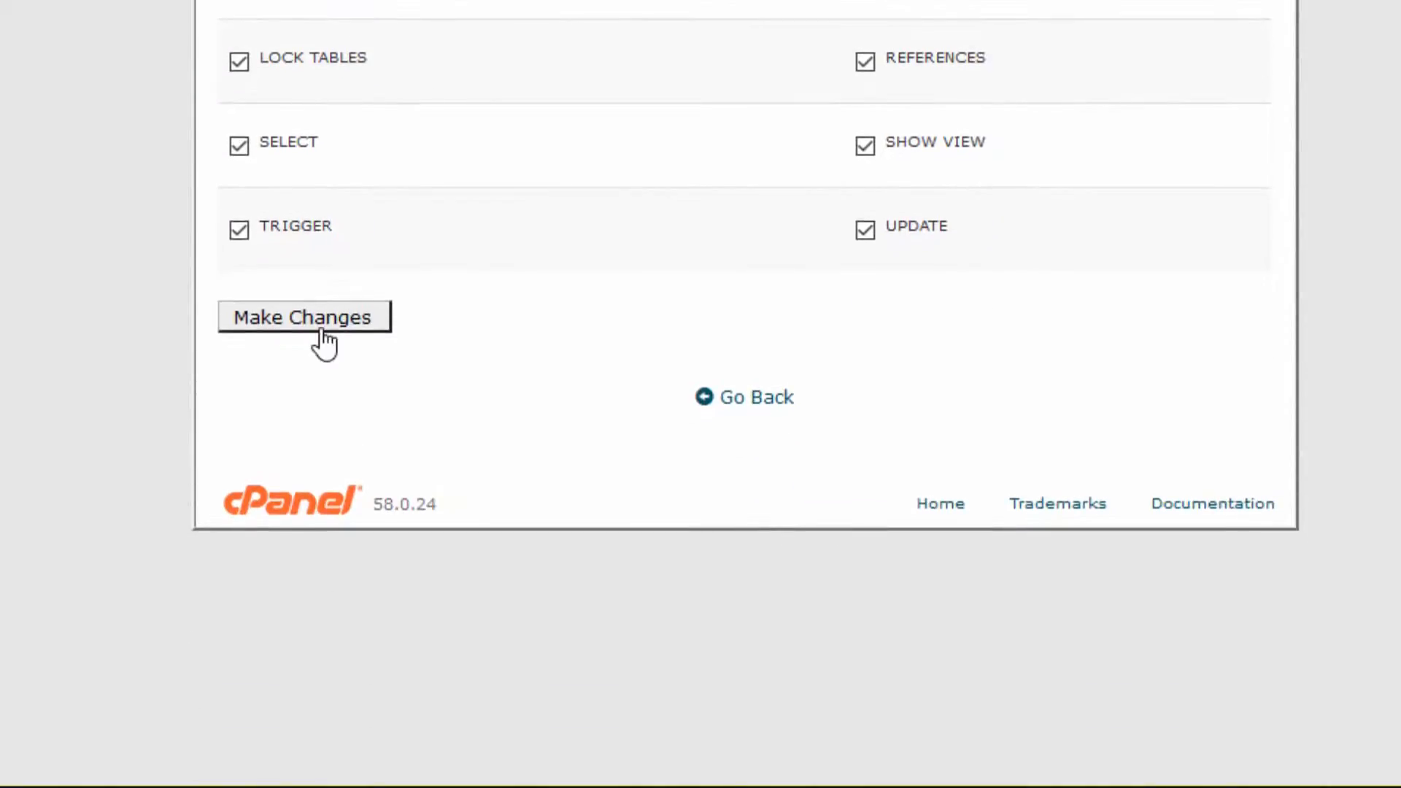
pyautogui.click(318, 327)
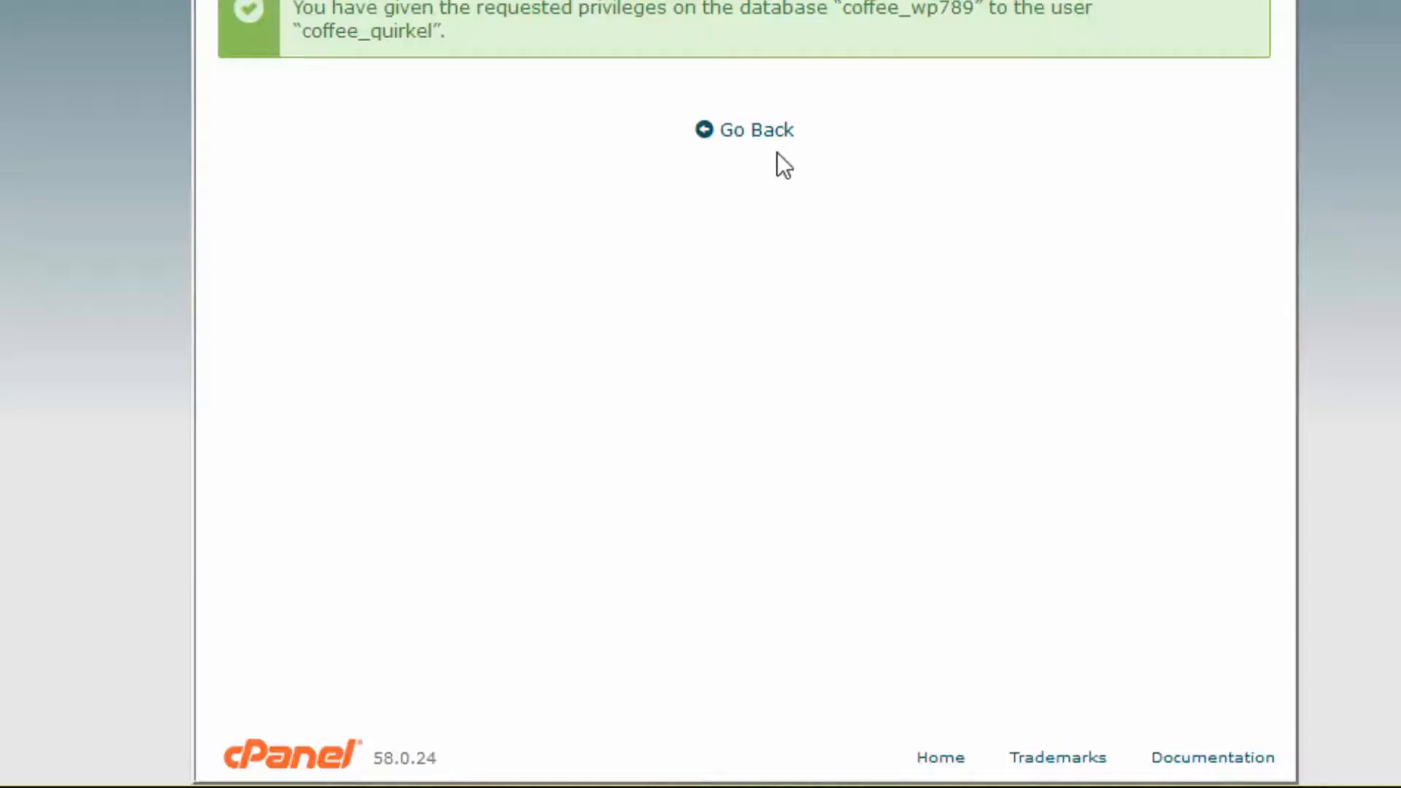
pyautogui.click(766, 136)
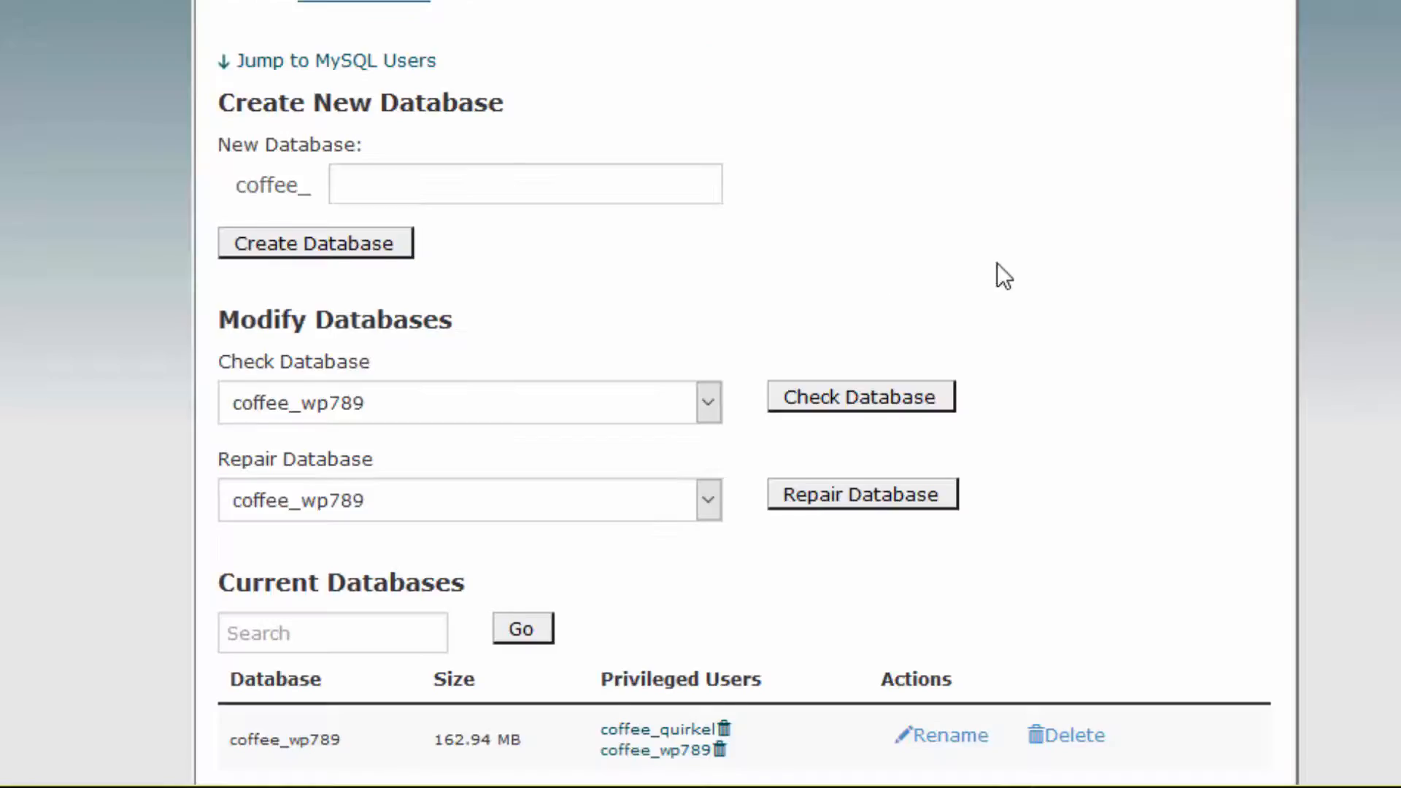
# Copy the database name coffee_wp789 from cPanel and paste it as the Db Name in Quirkel's database configuration
pyautogui.scroll(-5, 997, 263)
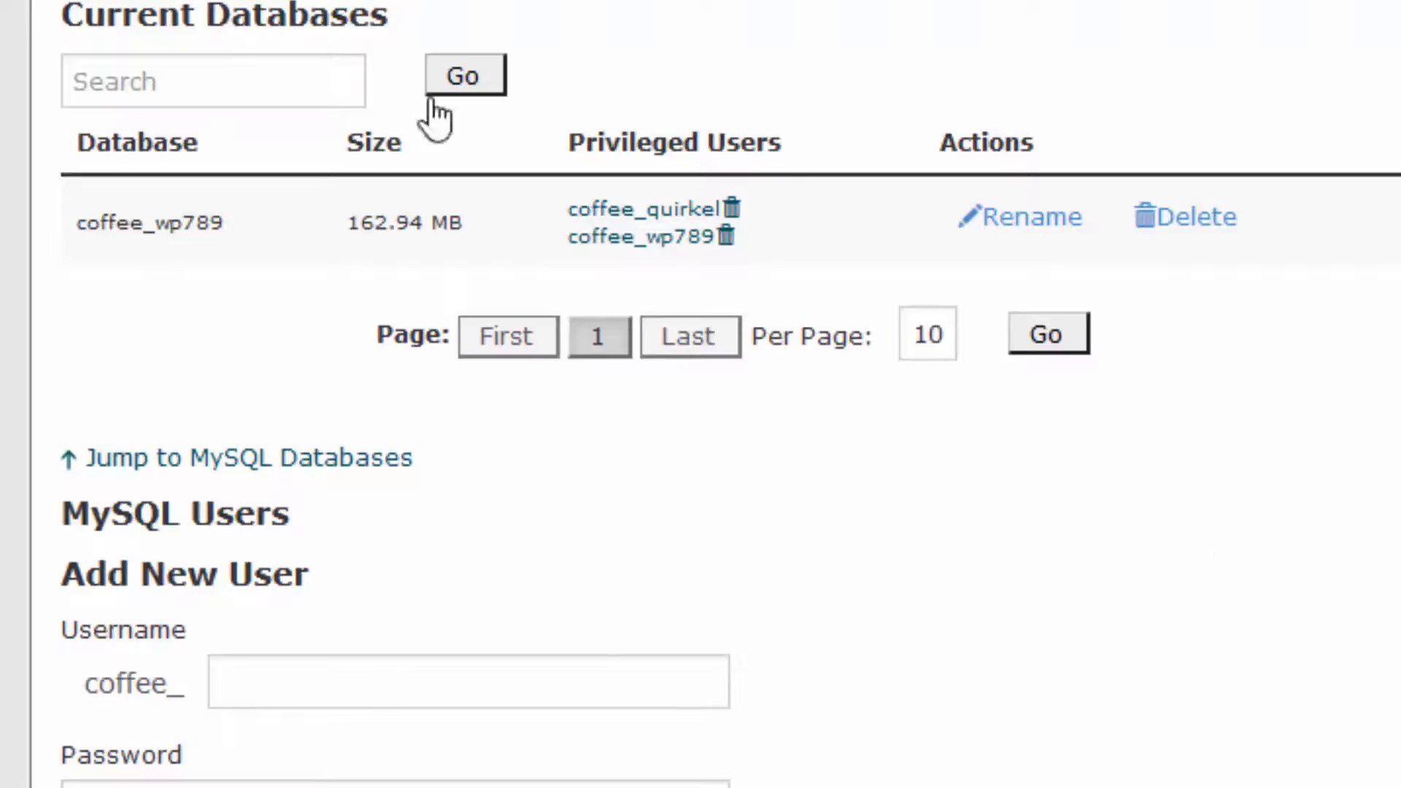
pyautogui.moveTo(76, 218); pyautogui.dragTo(225, 213)
pyautogui.rightClick(195, 219)
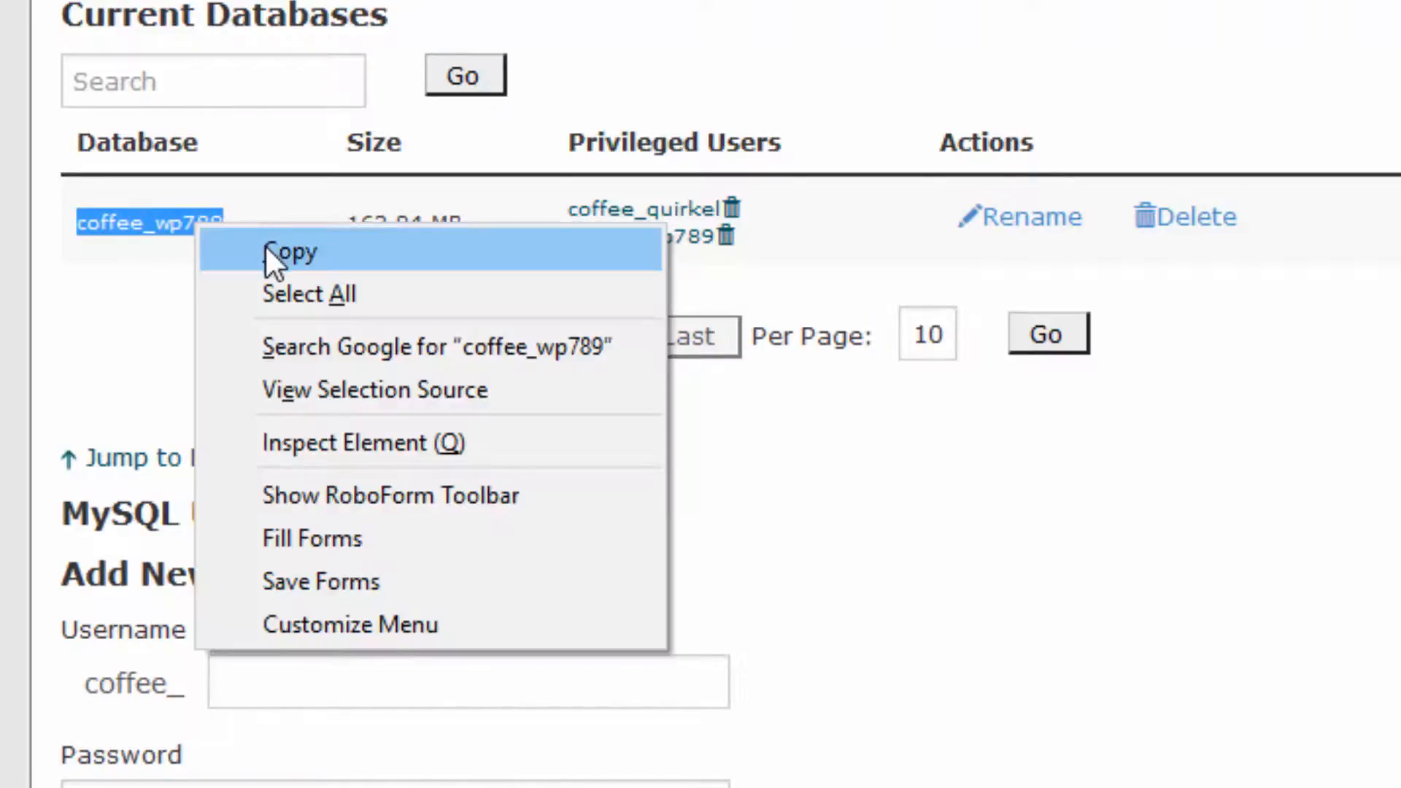
pyautogui.click(266, 248)
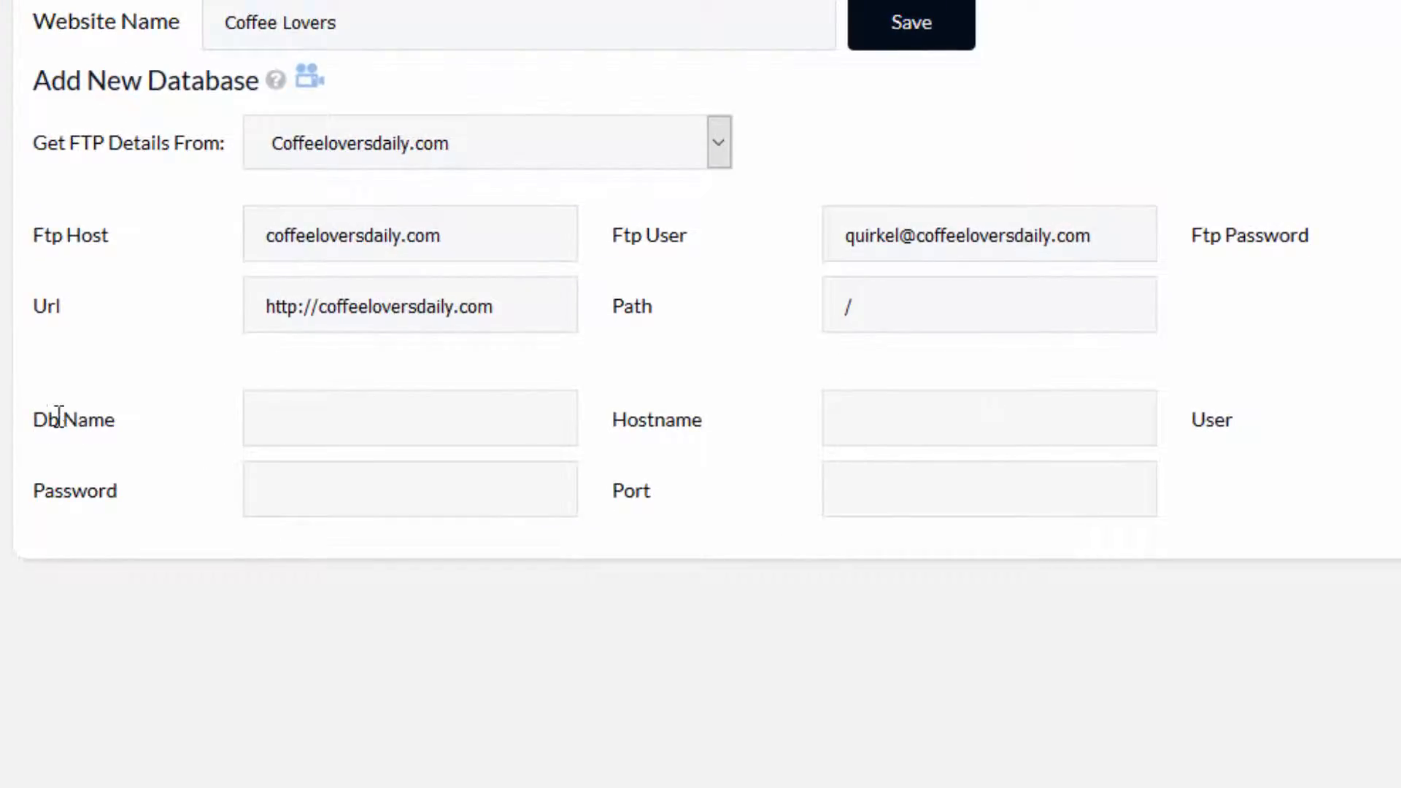
pyautogui.click(337, 425)
pyautogui.rightClick(337, 425)
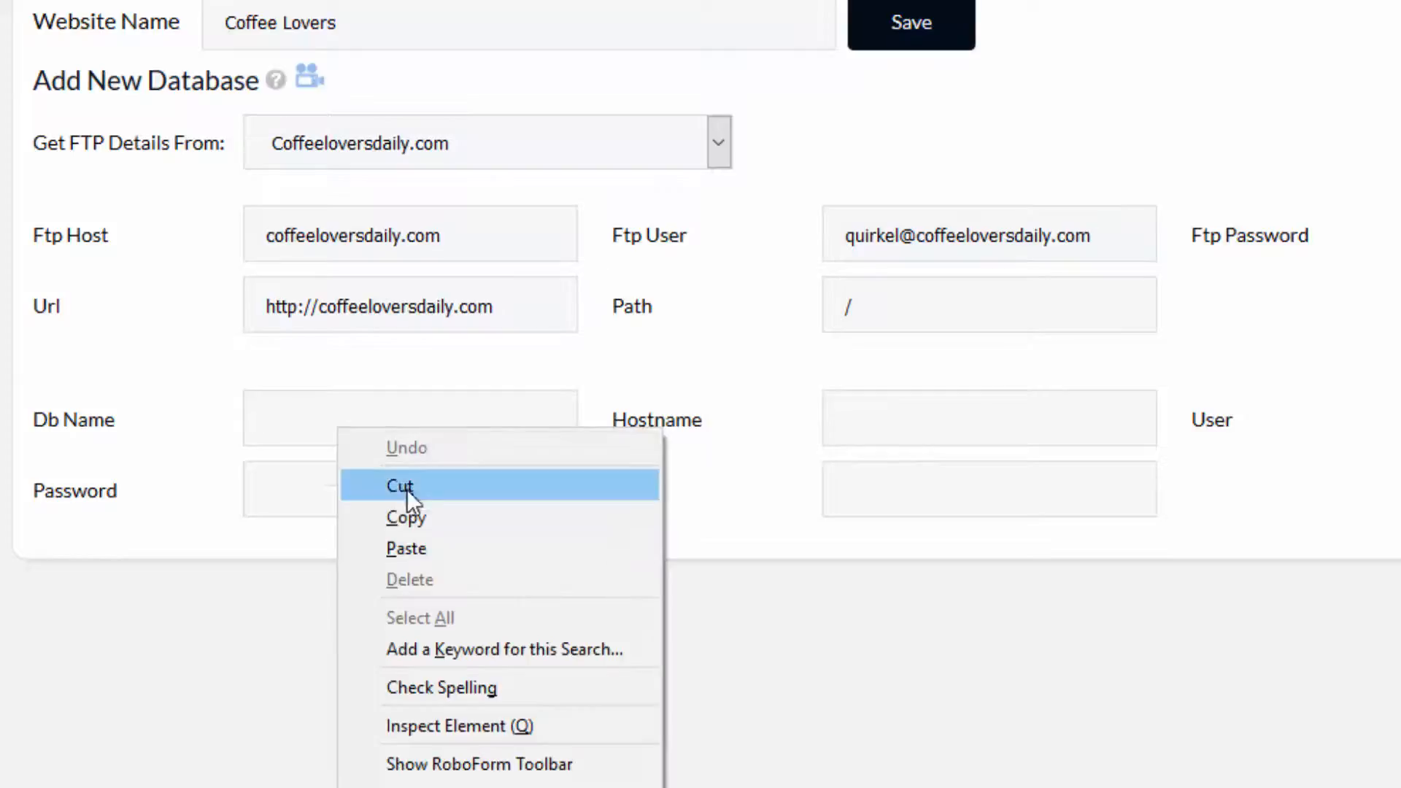
pyautogui.click(418, 545)
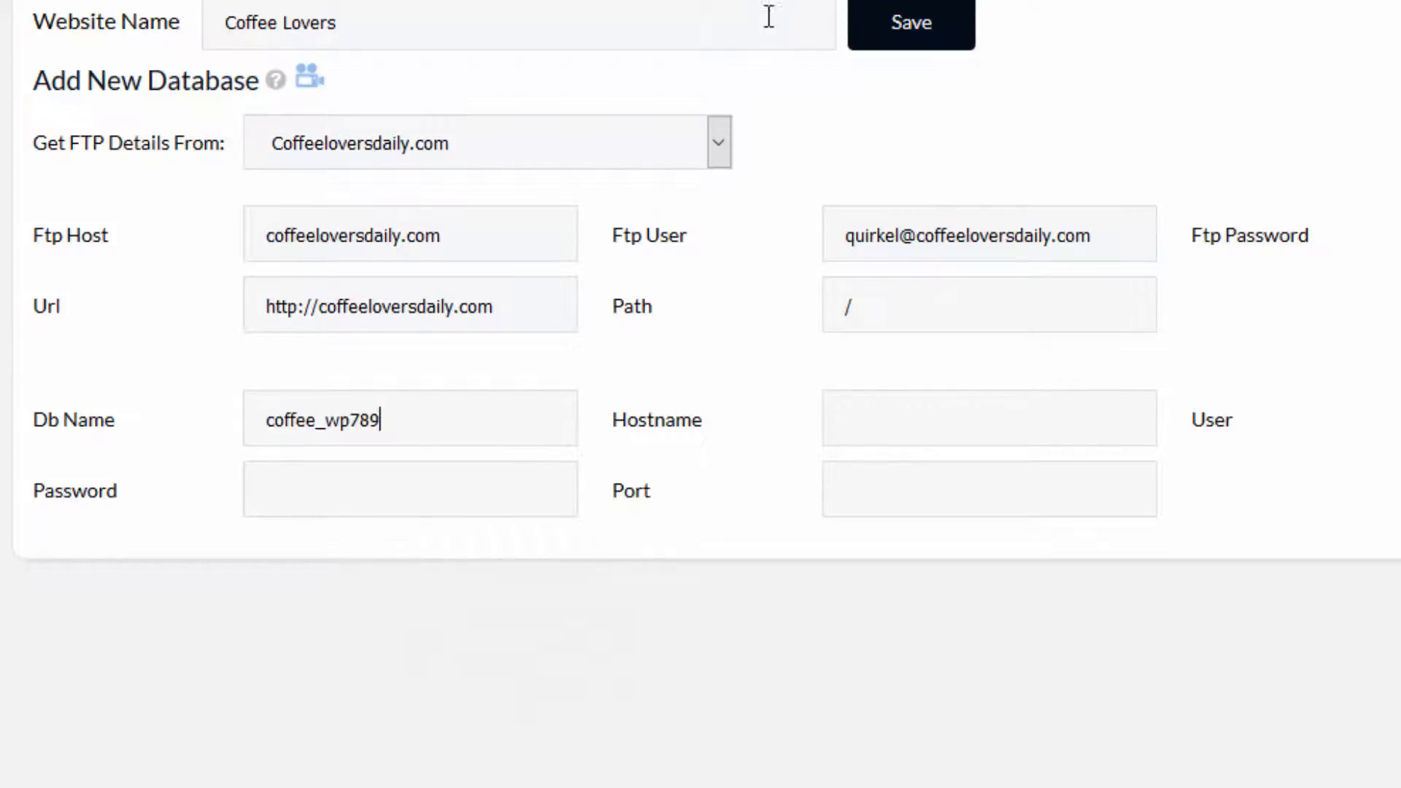
# Set the new database's hostname to localhost
pyautogui.click(853, 427)
pyautogui.write('loca')
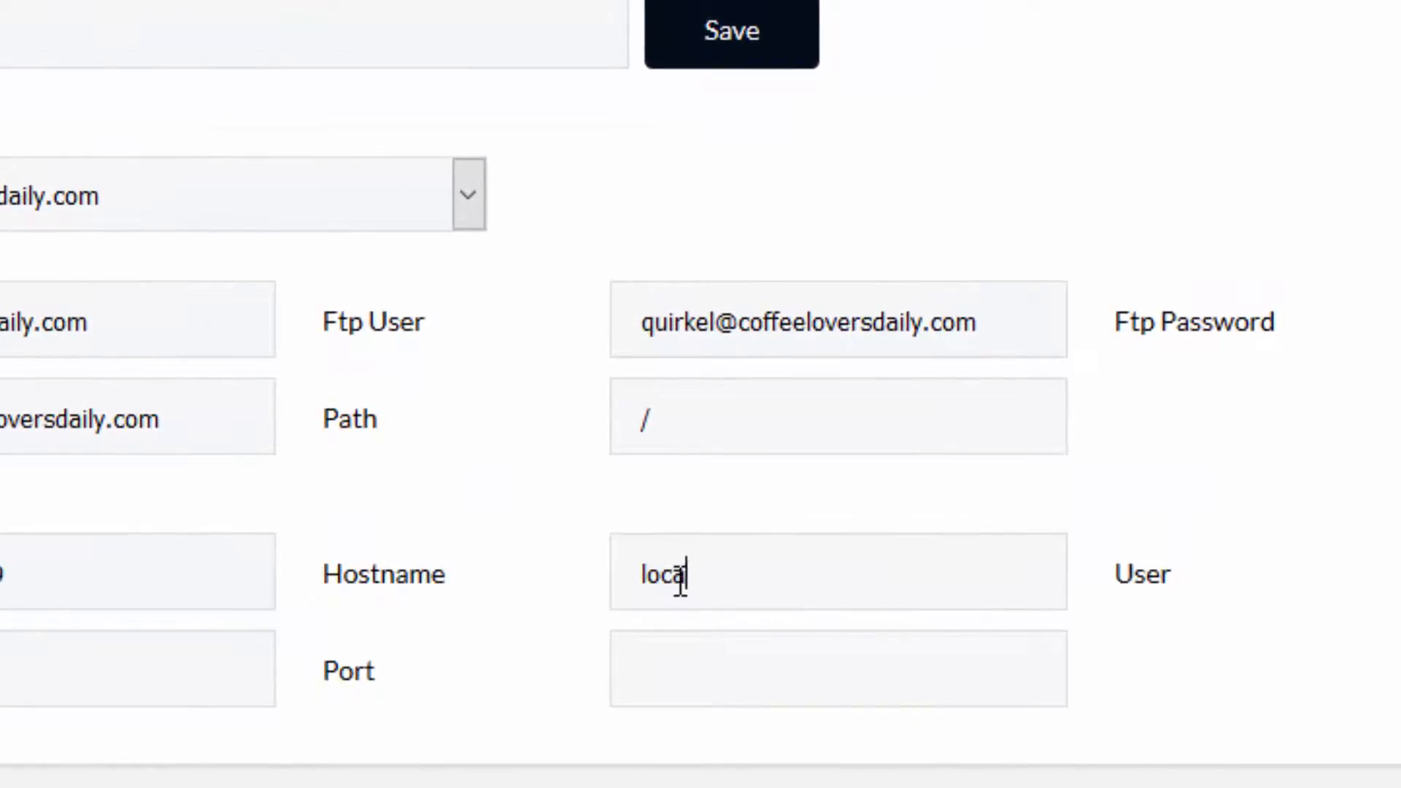
pyautogui.write('lhost')
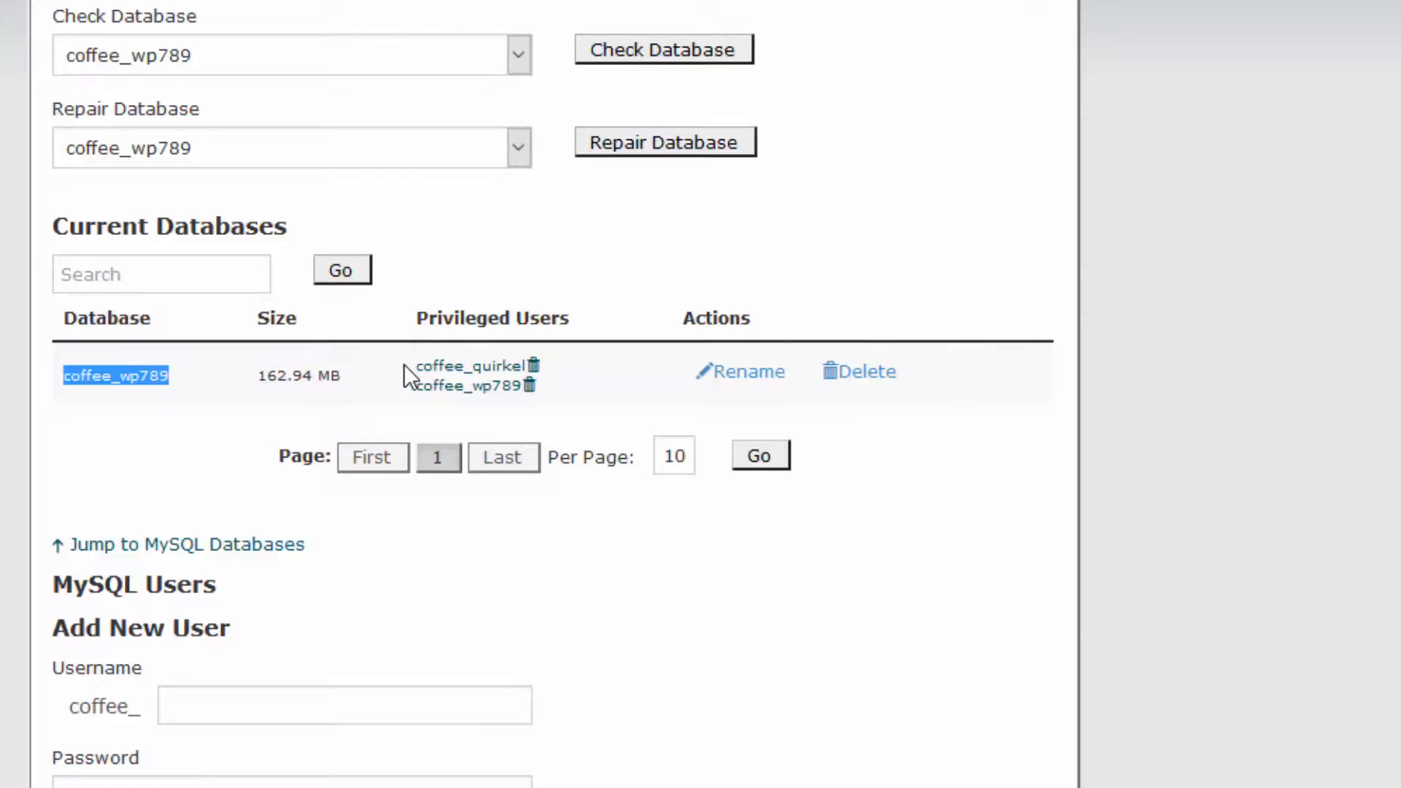
# Paste the database user coffee_quirkel into the User field and enter the database password
pyautogui.moveTo(406, 366); pyautogui.dragTo(523, 374)
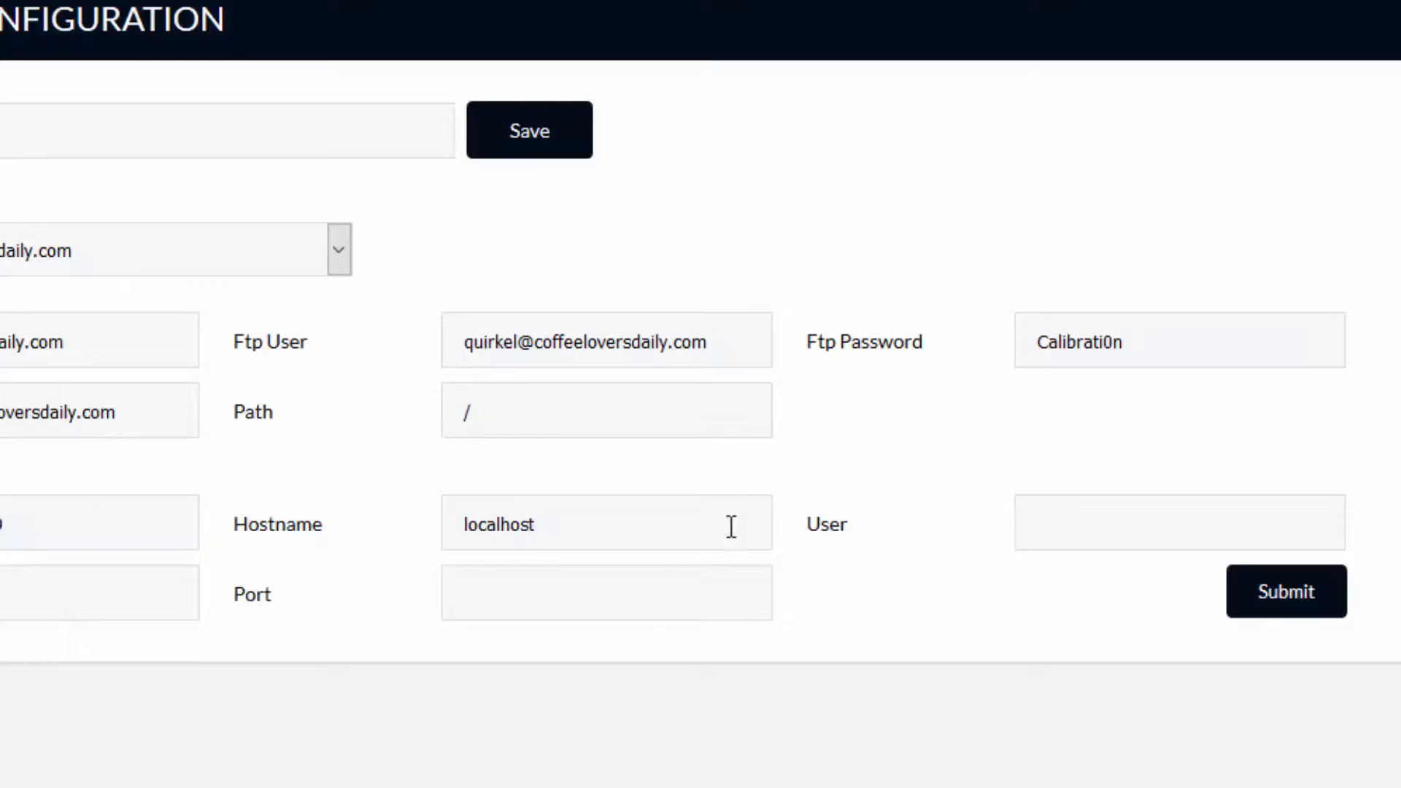
pyautogui.hotkey('ctrl', 'v')
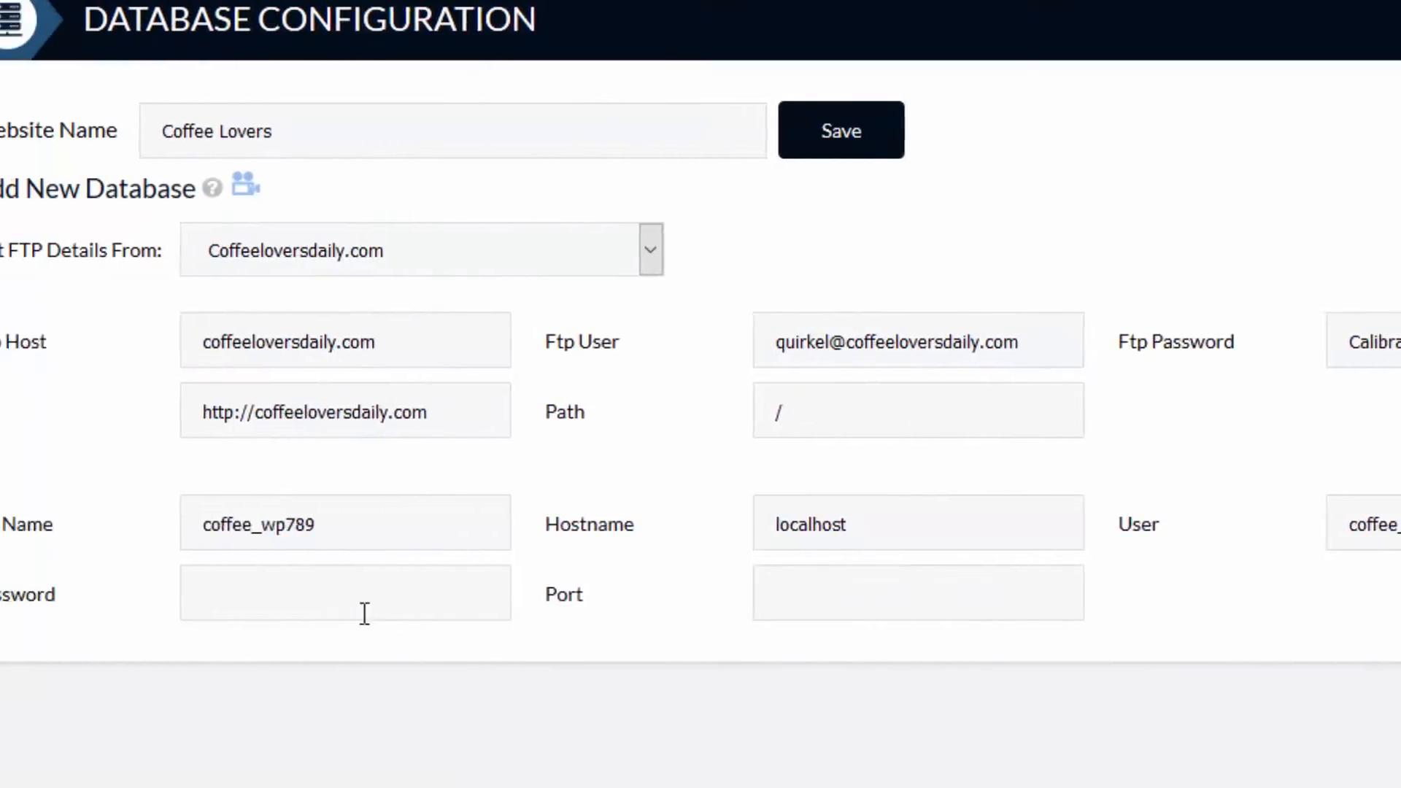
pyautogui.click(38, 612)
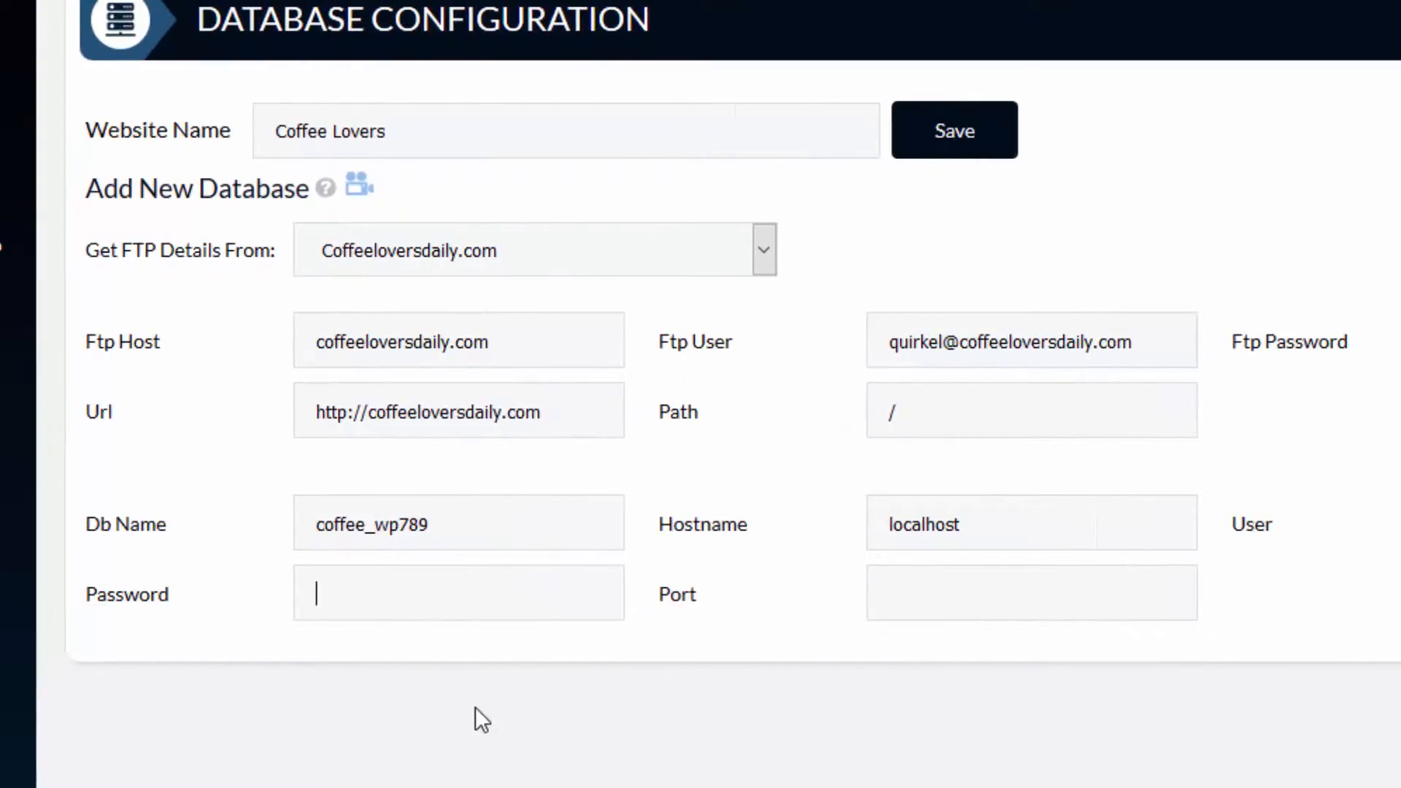
pyautogui.hotkey('ctrl', 'v')
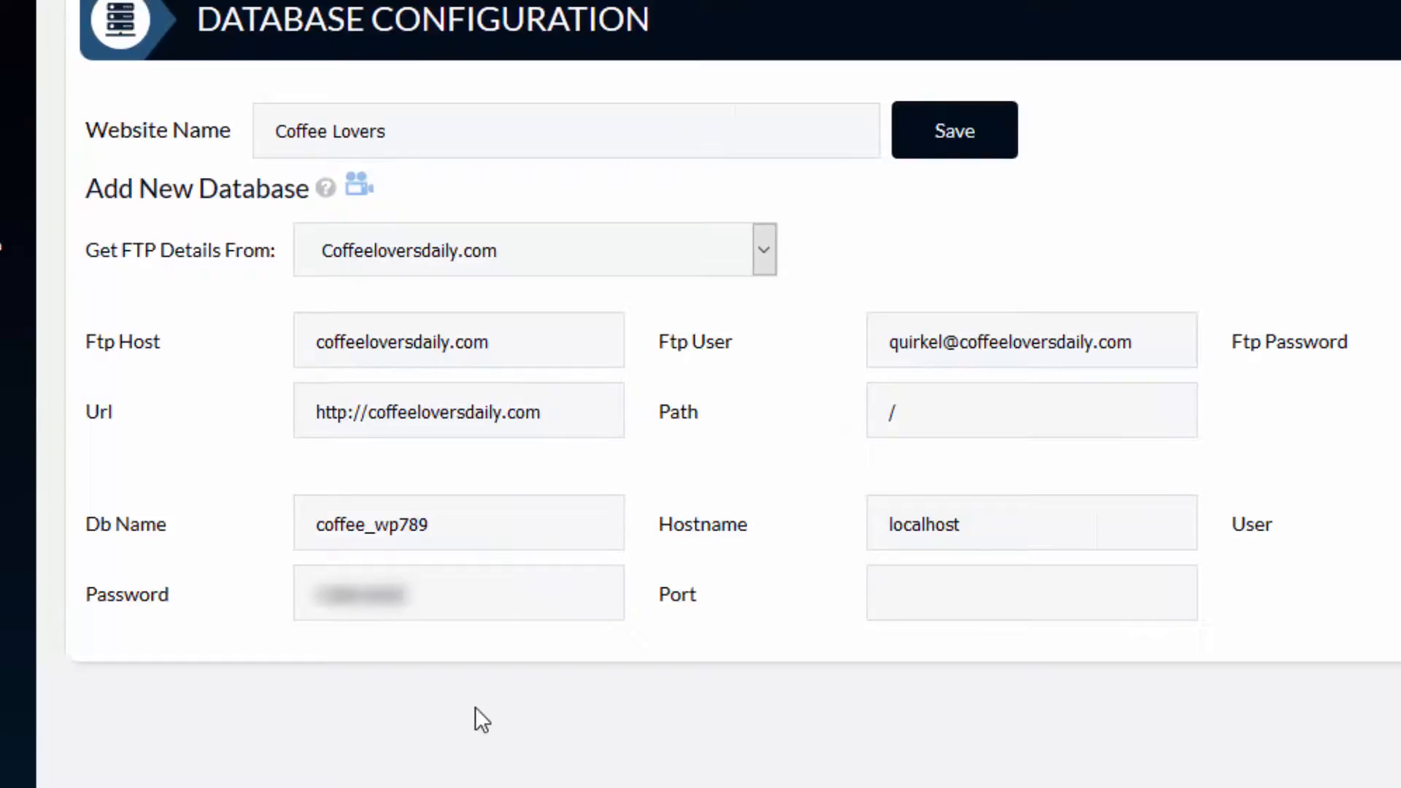